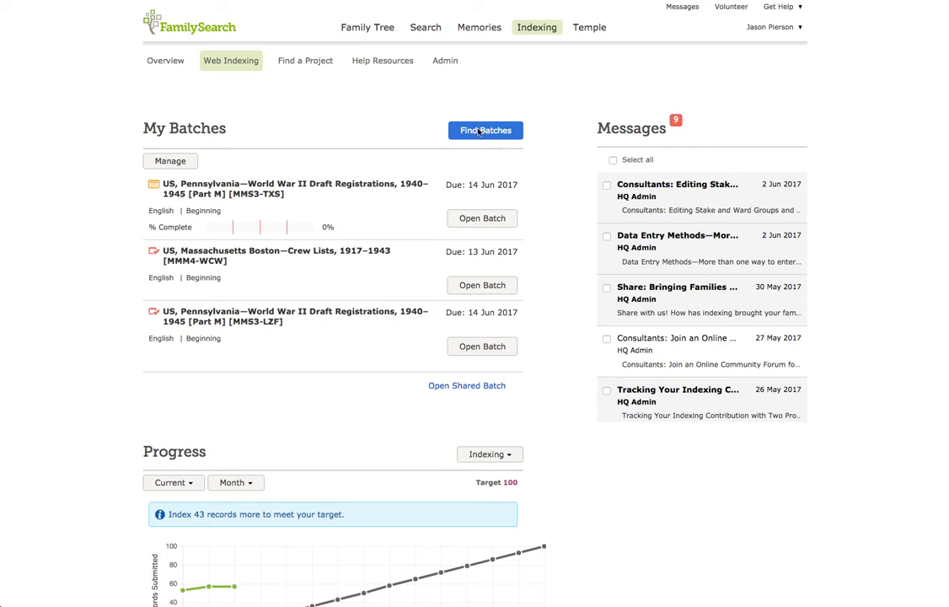
Filter new batches to Indexing Review—Peer, without the UK location or the Beginning-only limit
{"action": "left_click", "coordinate": [479, 131]}
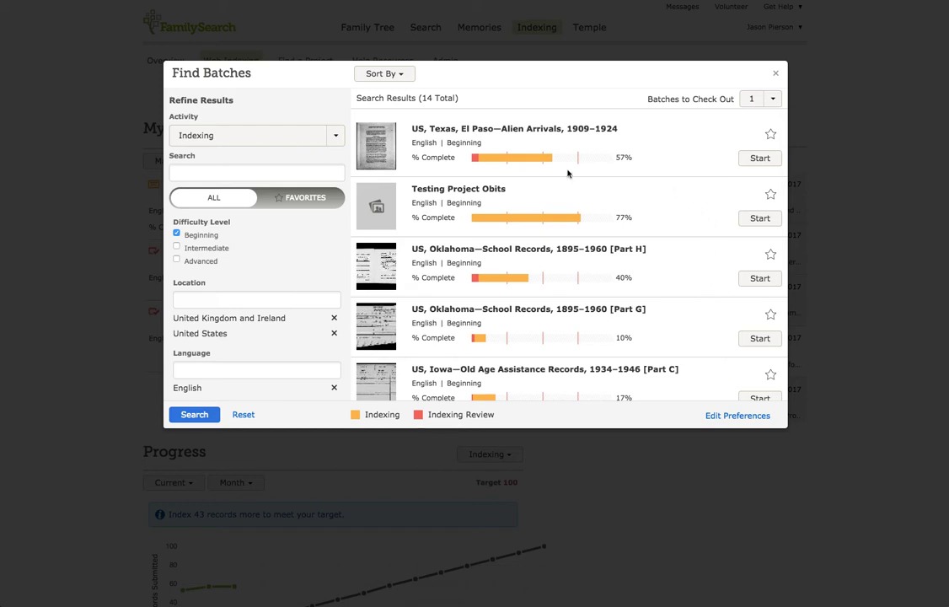
{"action": "left_click", "coordinate": [337, 139]}
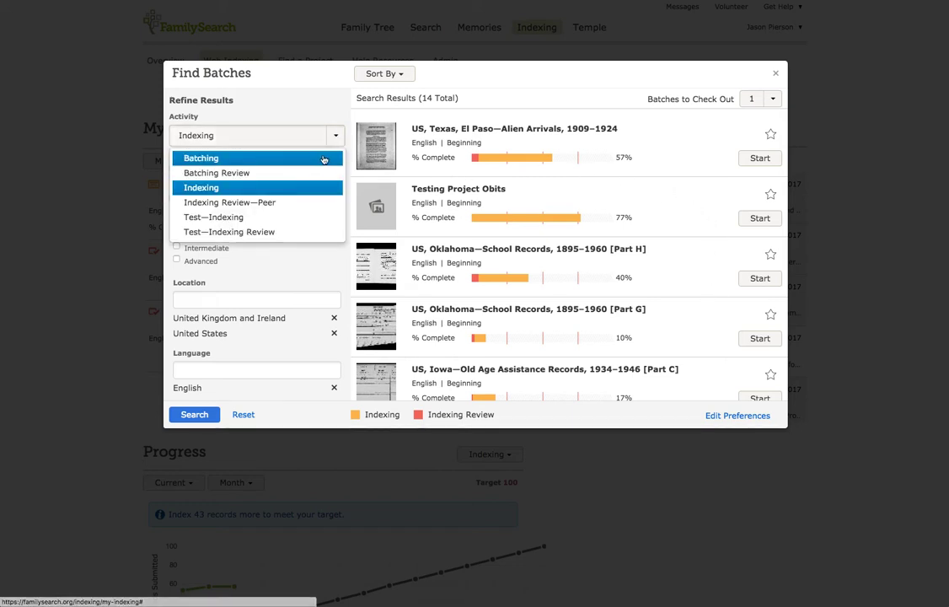
{"action": "left_click", "coordinate": [263, 204]}
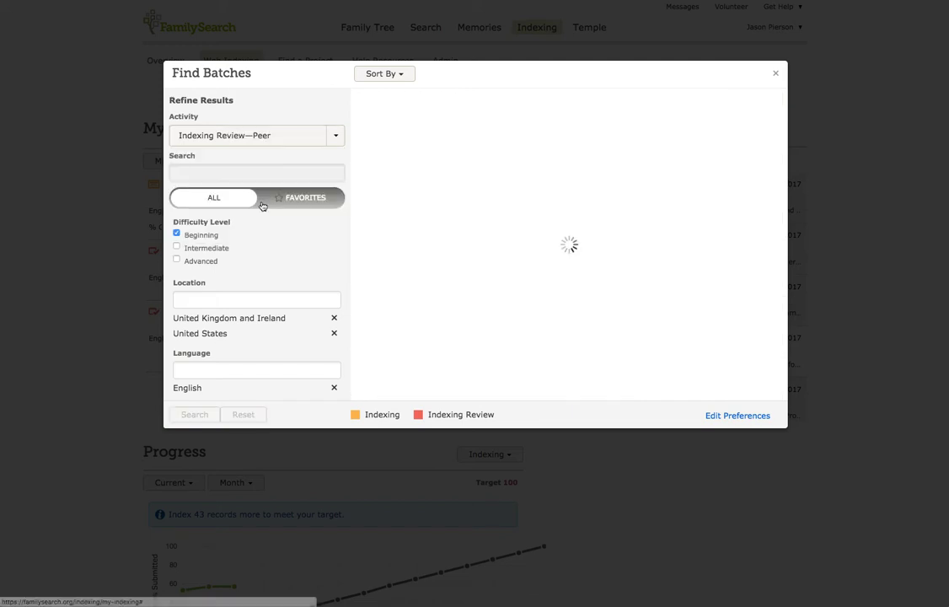
{"action": "left_click", "coordinate": [334, 320]}
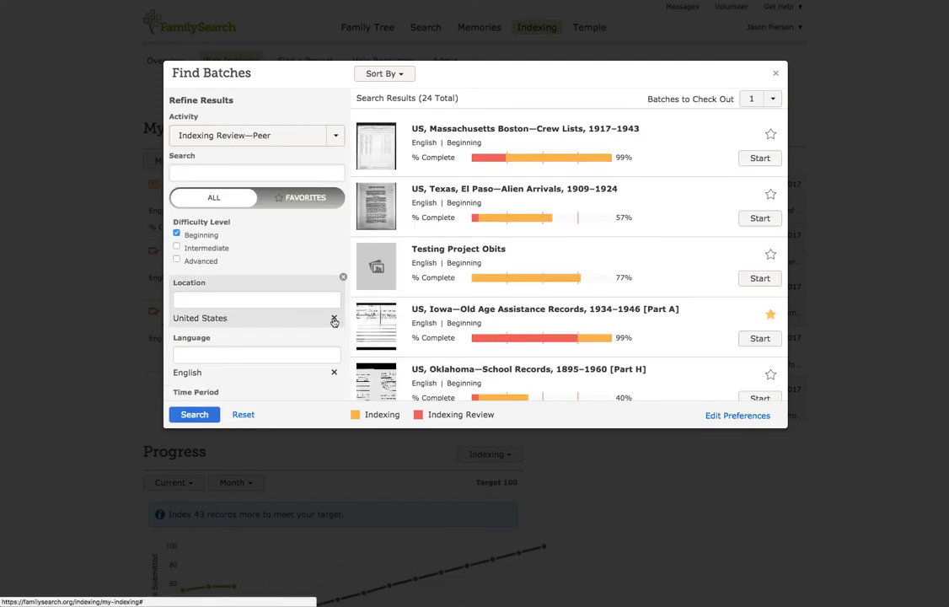
{"action": "left_click", "coordinate": [177, 236]}
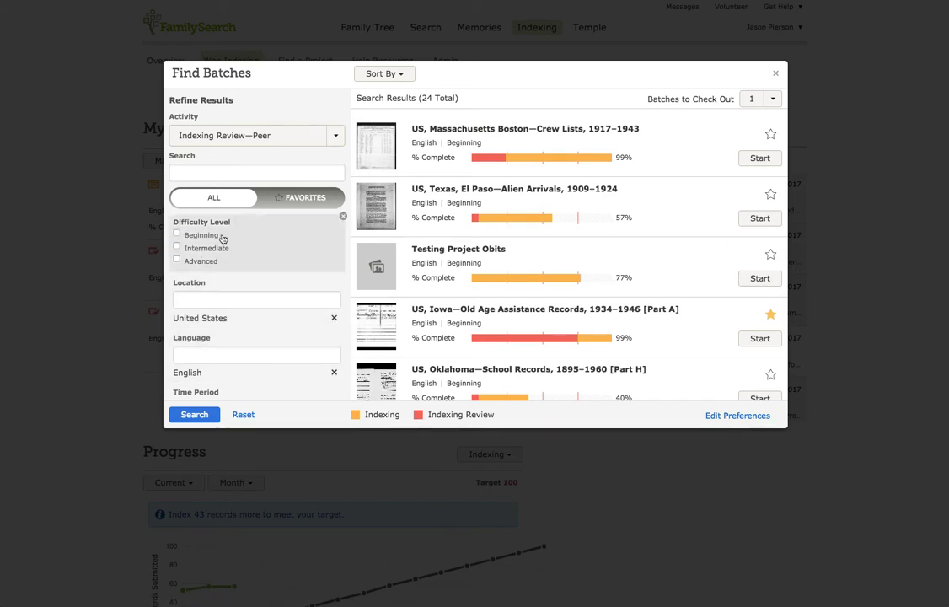
Search batches for 'pennsylvania', then close the search once the WWII draft batch appears
{"action": "left_click", "coordinate": [205, 176]}
{"action": "type", "text": "pe"}
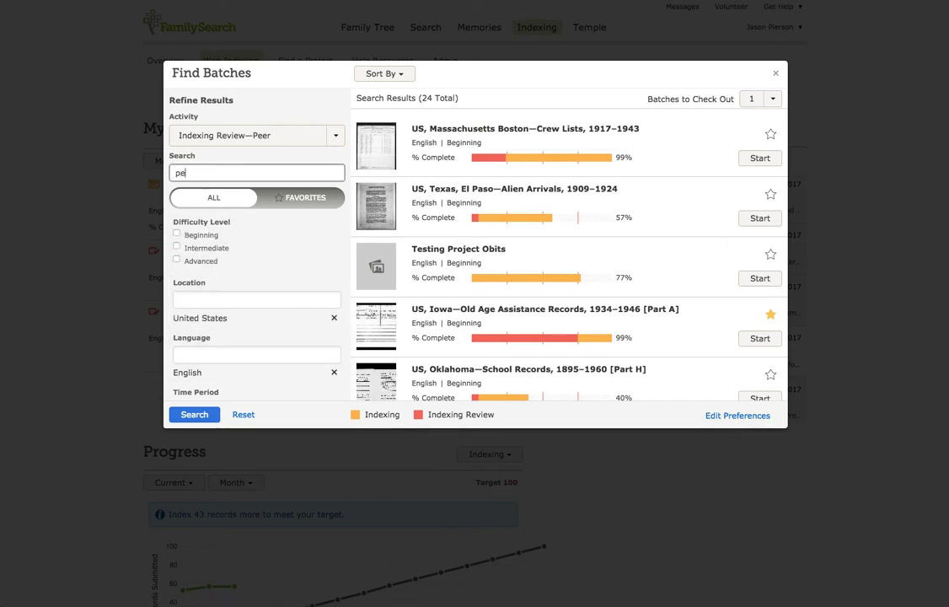
{"action": "type", "text": "nnsylvania"}
{"action": "key", "text": "Return"}
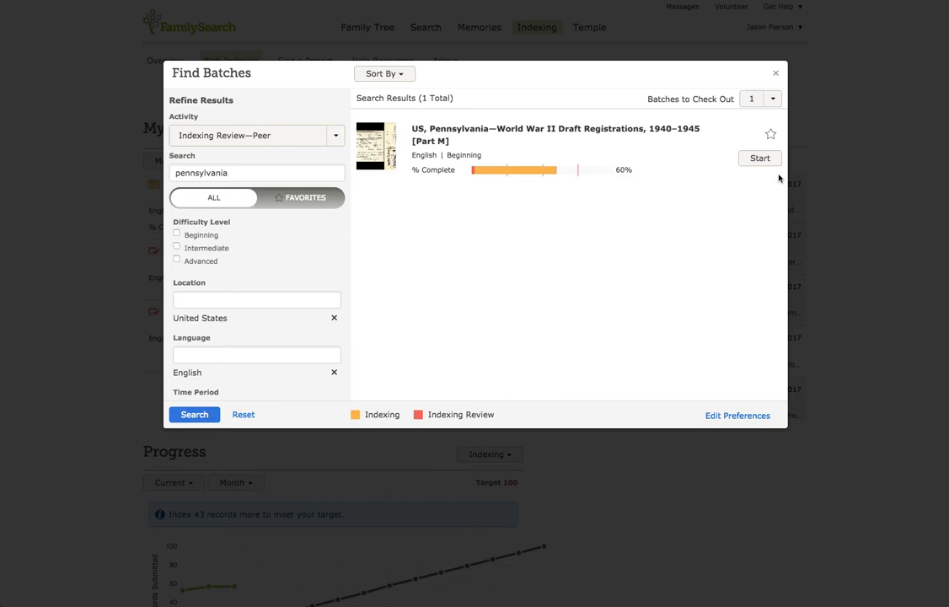
{"action": "left_click", "coordinate": [776, 75]}
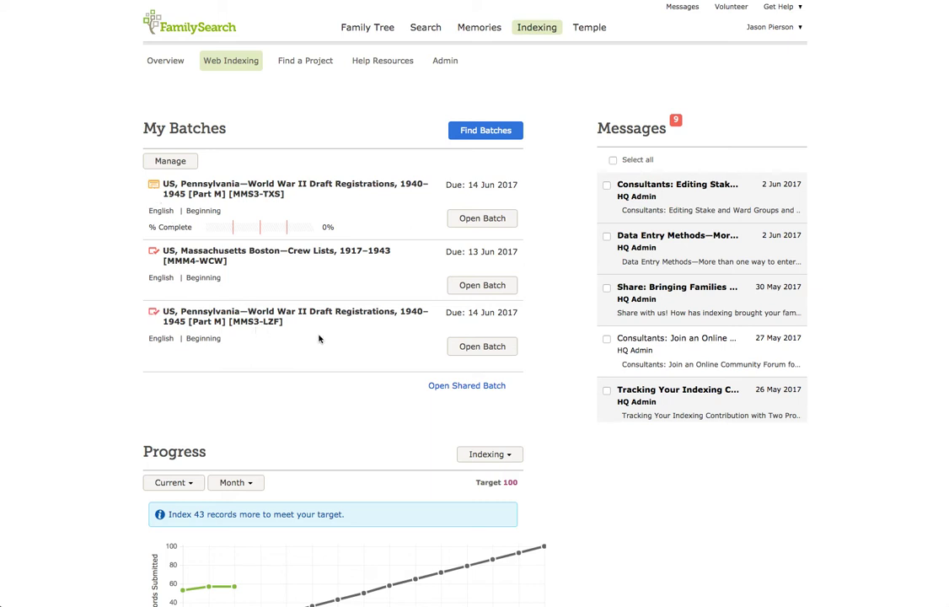
Open batch MMS3-LZF, US Pennsylvania WWII Draft Registrations, for review
{"action": "left_click", "coordinate": [476, 348]}
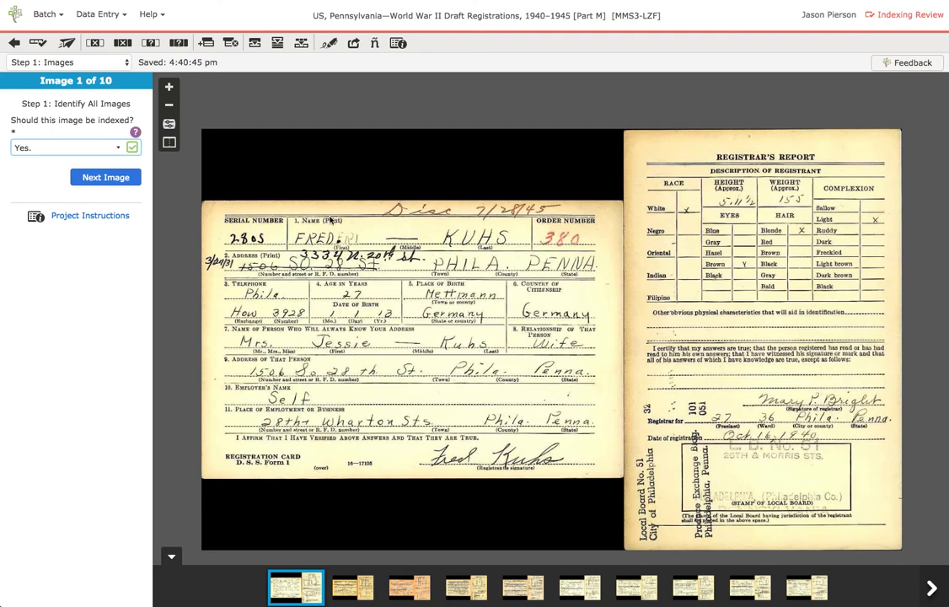
Stay on Step 1: Images and show field help for 'Should this image be indexed?'
{"action": "left_click", "coordinate": [127, 63]}
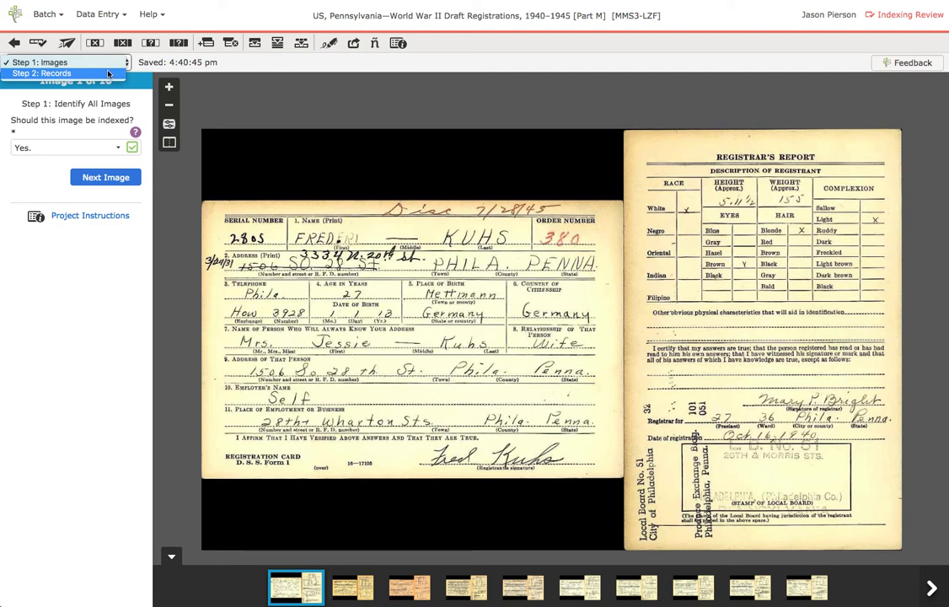
{"action": "left_click", "coordinate": [95, 311]}
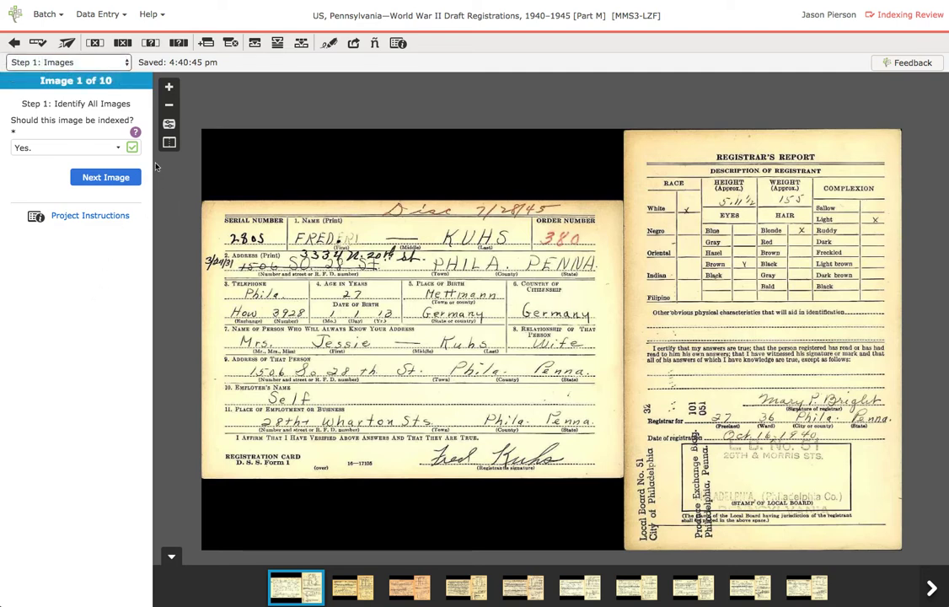
{"action": "left_click", "coordinate": [136, 132]}
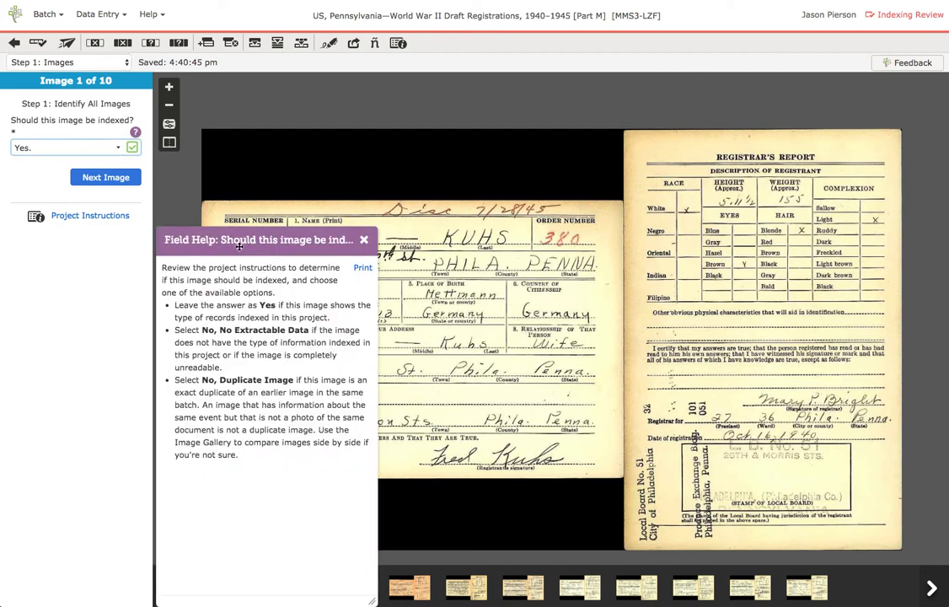
Move and widen the field help panel to read it, then close it
{"action": "left_click_drag", "start_coordinate": [239, 247], "coordinate": [272, 216]}
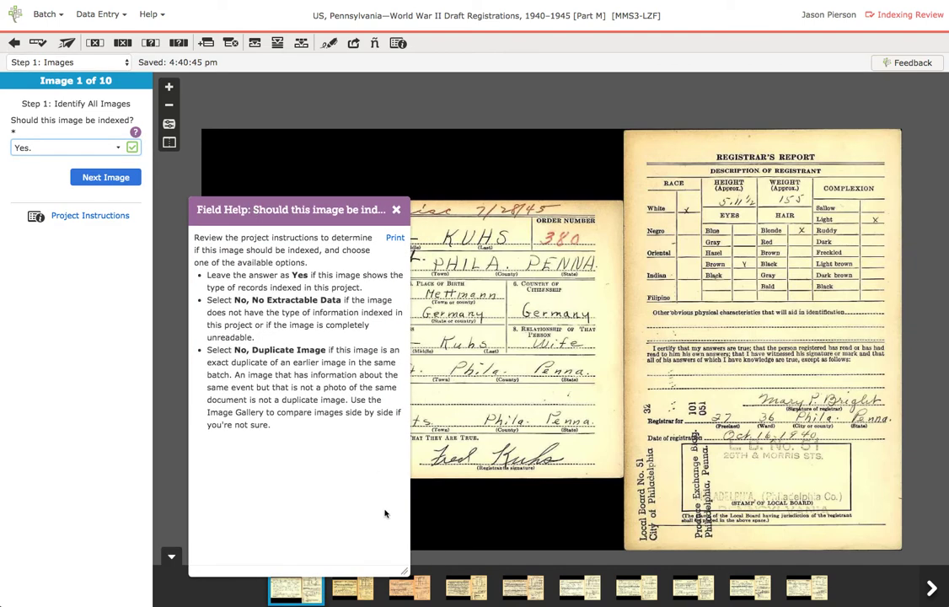
{"action": "left_click_drag", "start_coordinate": [405, 572], "coordinate": [438, 457]}
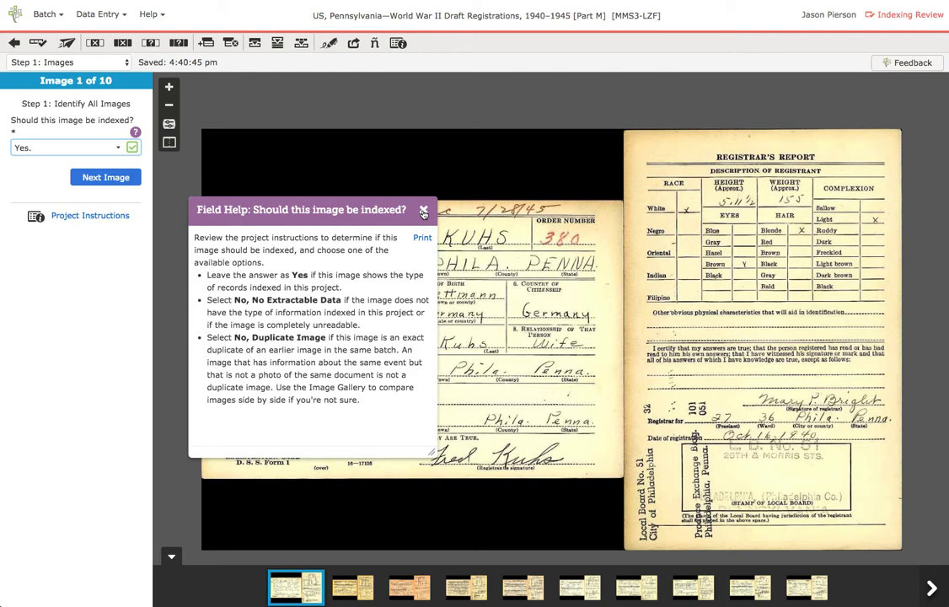
{"action": "left_click", "coordinate": [424, 210]}
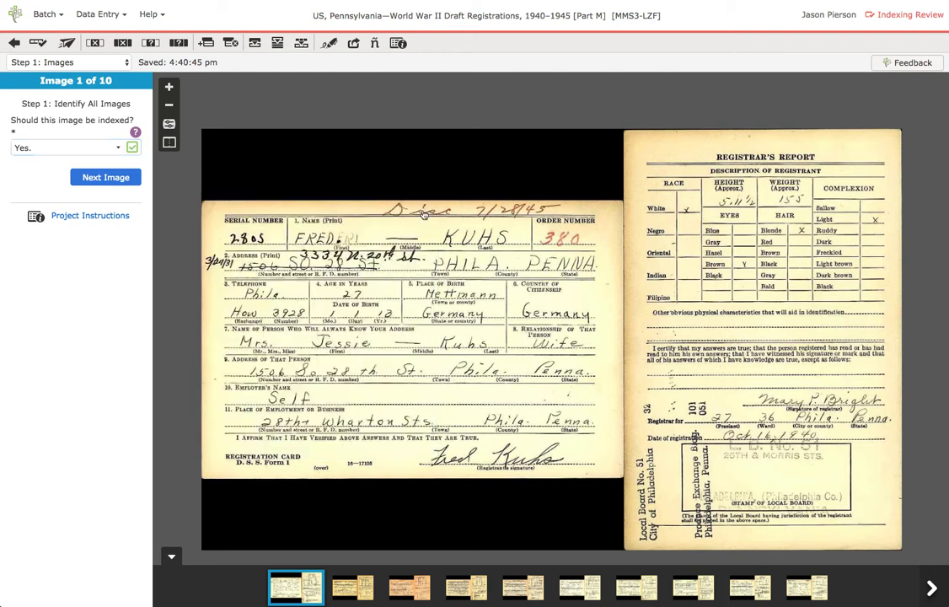
Show the Project Instructions in an enlarged panel, read through them, and close them
{"action": "left_click", "coordinate": [397, 44]}
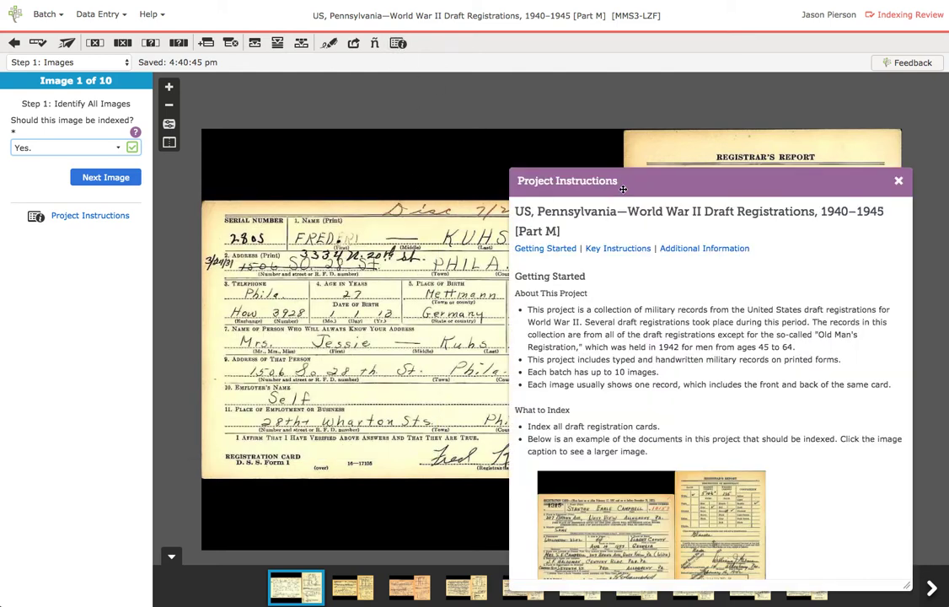
{"action": "left_click_drag", "start_coordinate": [630, 185], "coordinate": [587, 119]}
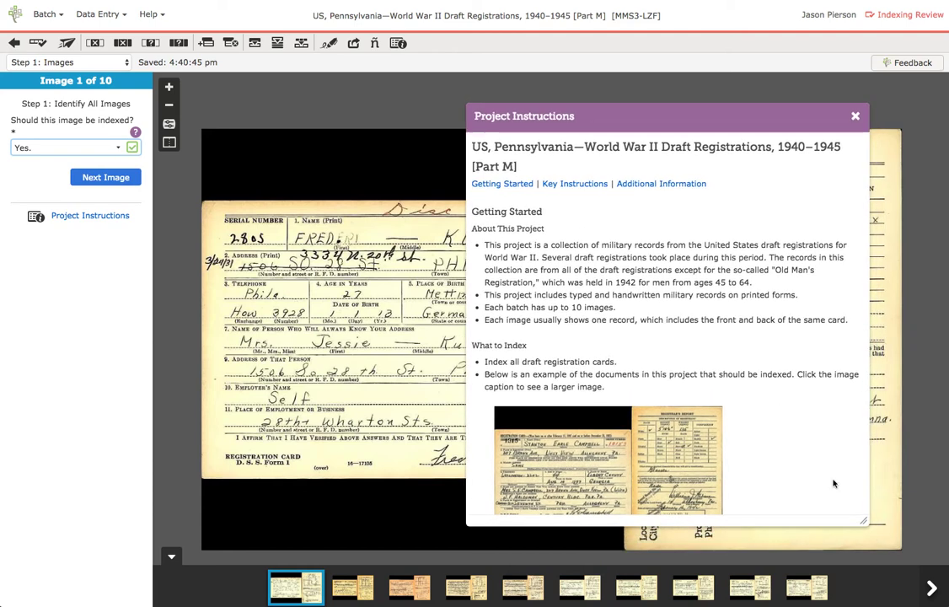
{"action": "left_click_drag", "start_coordinate": [864, 523], "coordinate": [933, 542]}
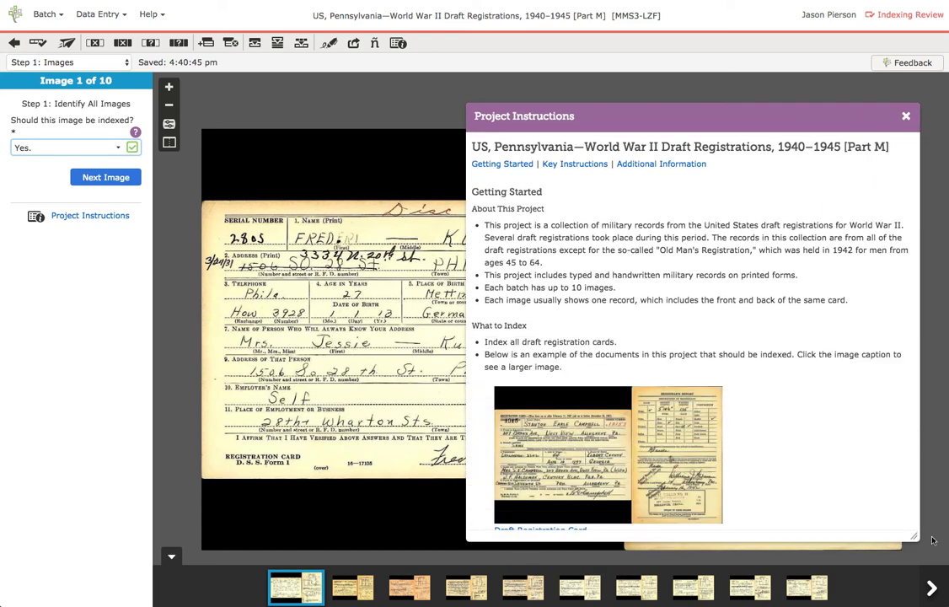
{"action": "scroll", "coordinate": [816, 456], "scroll_direction": "down", "scroll_amount": 2}
{"action": "scroll", "coordinate": [816, 456], "scroll_direction": "down", "scroll_amount": 5}
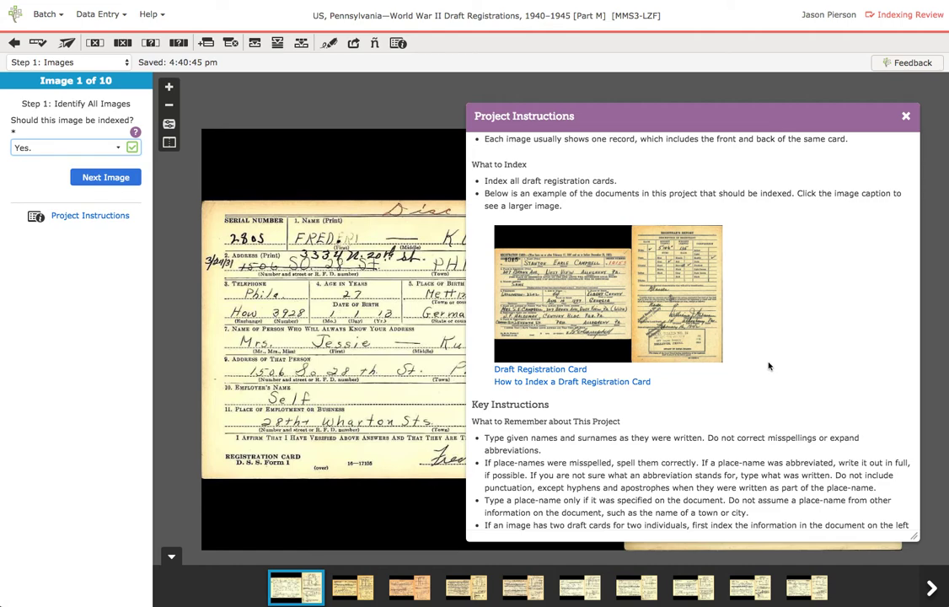
{"action": "scroll", "coordinate": [769, 366], "scroll_direction": "down", "scroll_amount": 10}
{"action": "scroll", "coordinate": [769, 364], "scroll_direction": "up", "scroll_amount": 15}
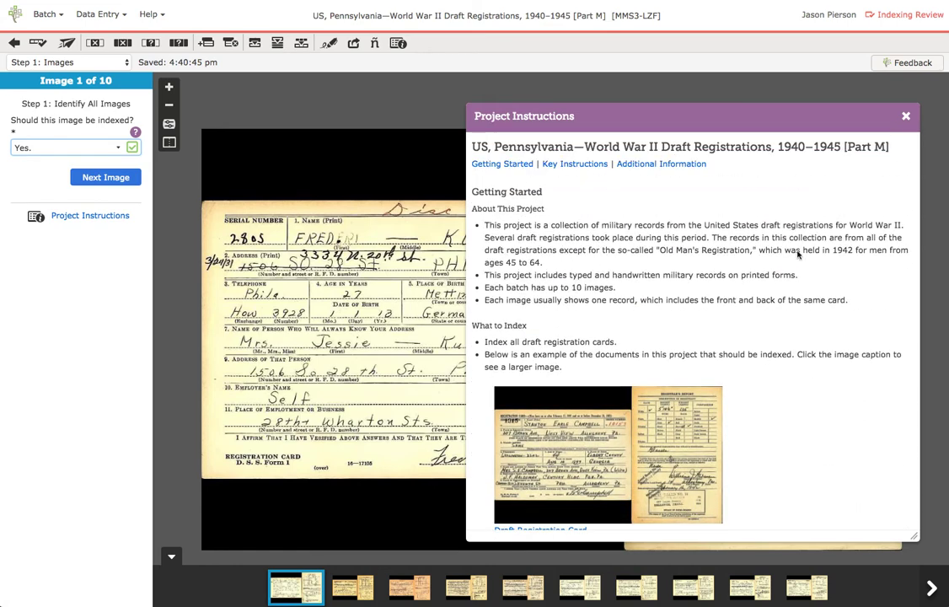
{"action": "left_click", "coordinate": [906, 115]}
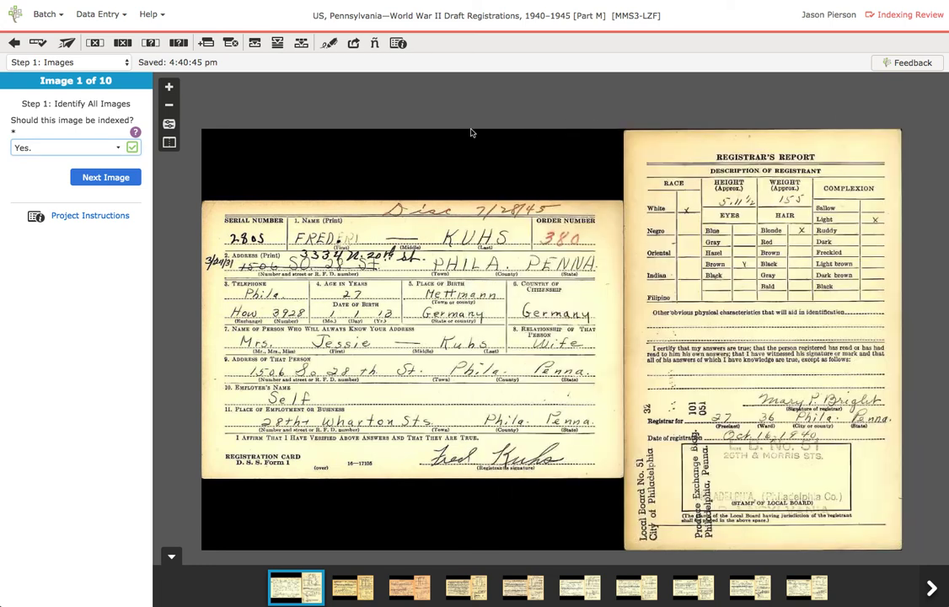
Try 'No, No Extractable Data' on image 1, cancel the record deletion to keep Yes, and go to image 2
{"action": "left_click", "coordinate": [119, 150]}
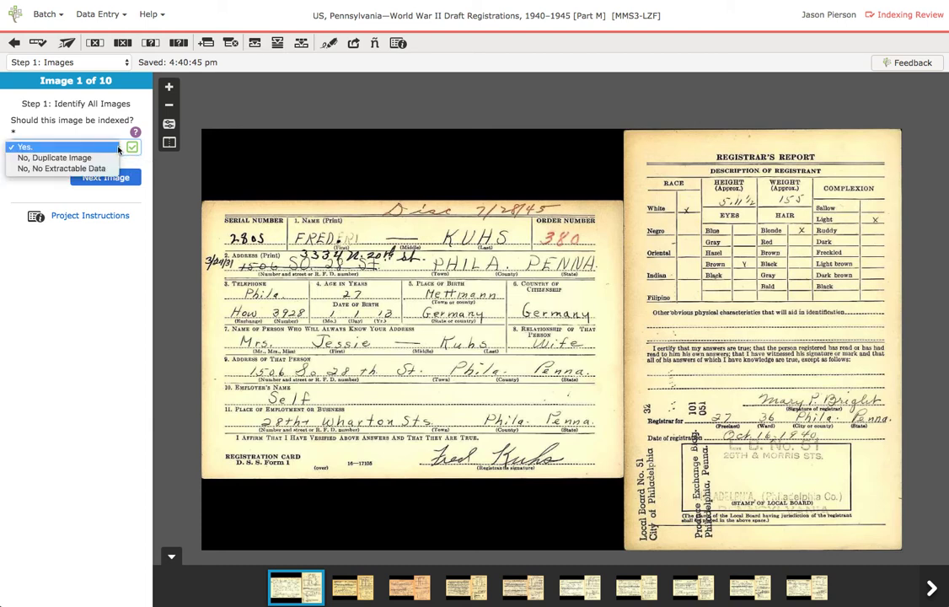
{"action": "left_click", "coordinate": [57, 168]}
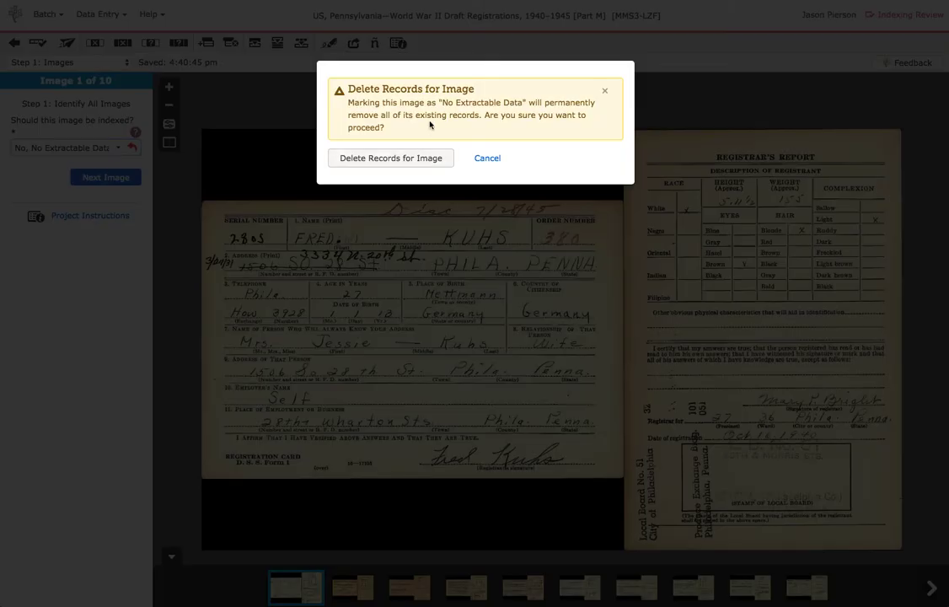
{"action": "left_click", "coordinate": [487, 159]}
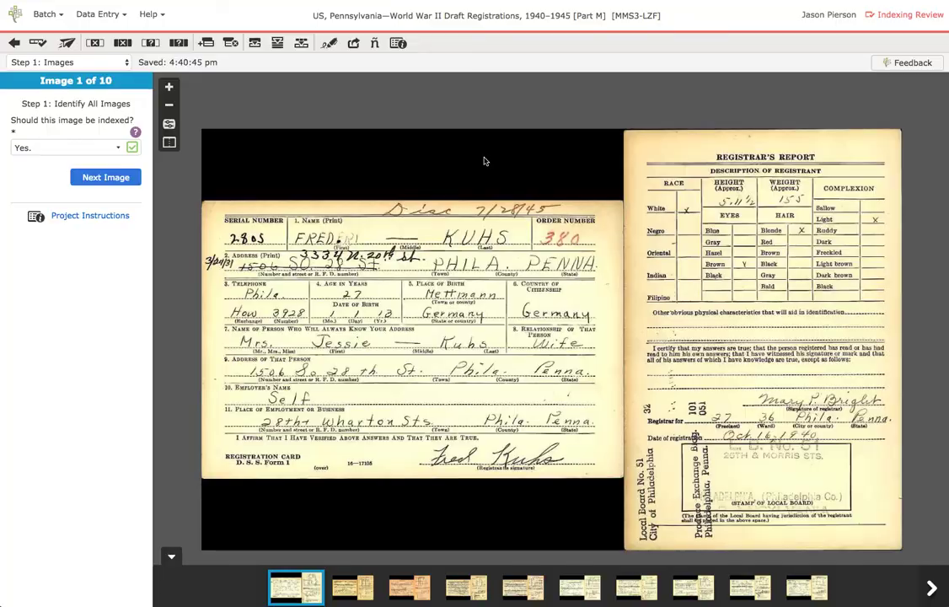
{"action": "left_click", "coordinate": [104, 178]}
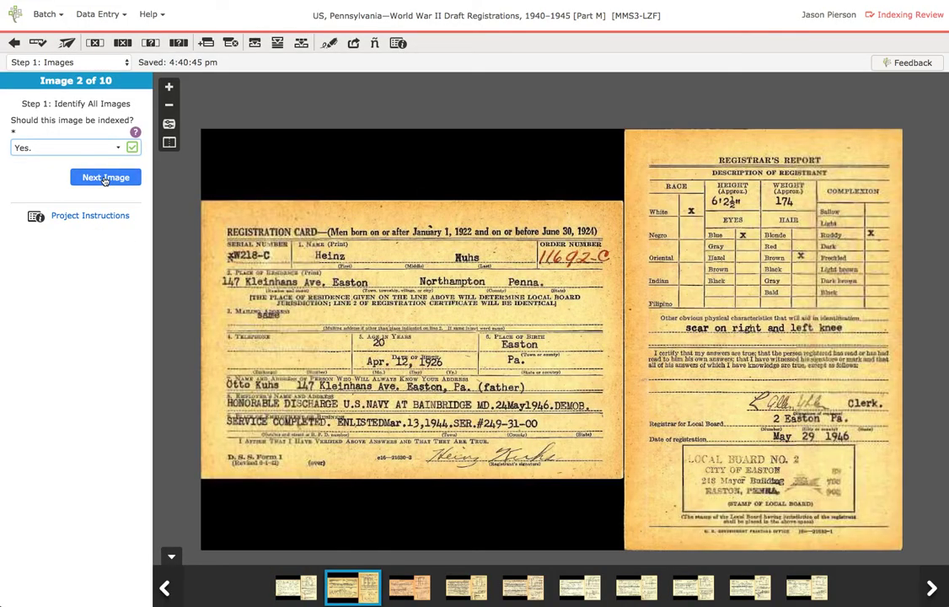
Page forward through images 3 and 4 to image 5 of 10, the Allegheny County card
{"action": "left_click", "coordinate": [104, 178]}
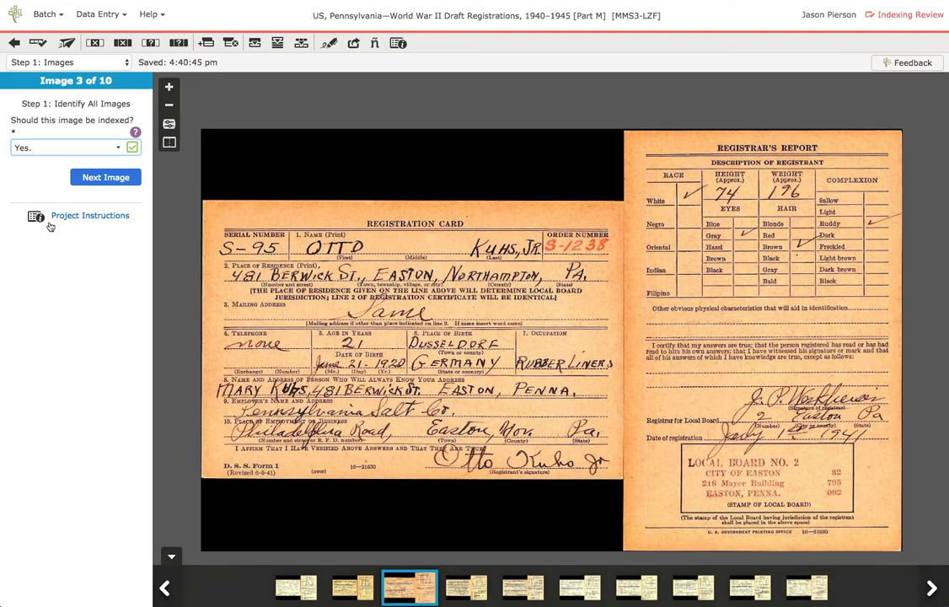
{"action": "left_click", "coordinate": [106, 177]}
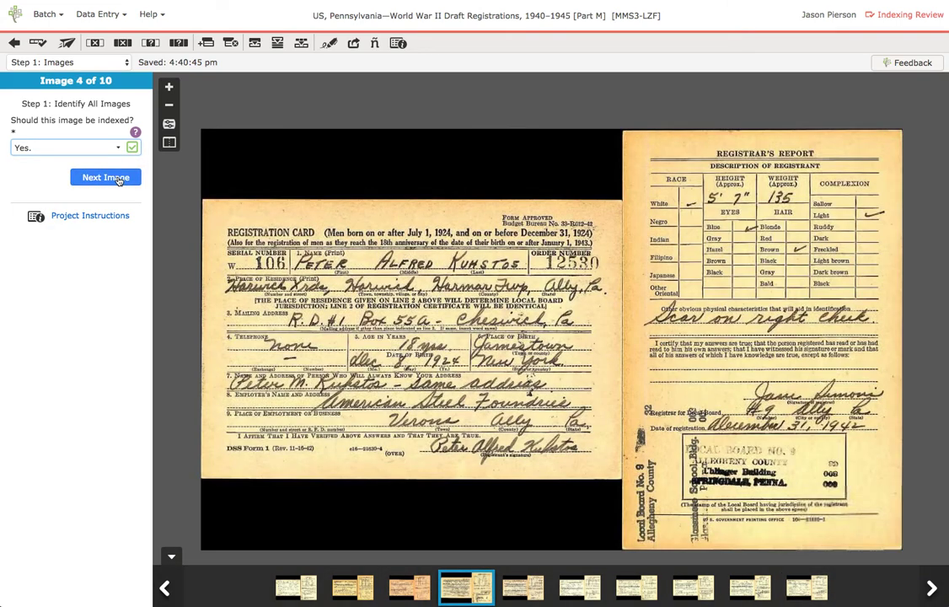
{"action": "left_click", "coordinate": [105, 177]}
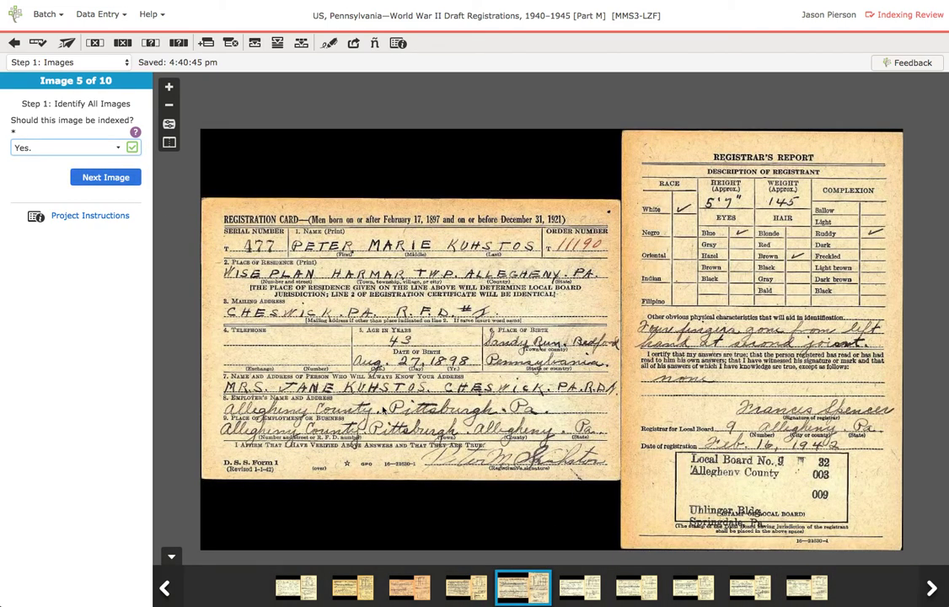
Jump back to image 1 via the Step 2: Records thumbnail, then return to Step 1: Images
{"action": "left_click", "coordinate": [106, 60]}
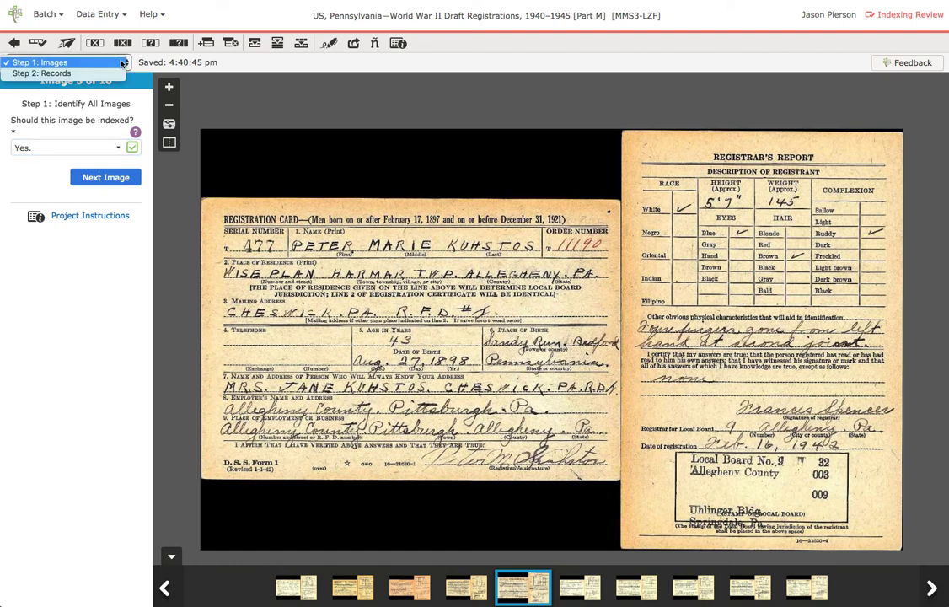
{"action": "left_click", "coordinate": [83, 75]}
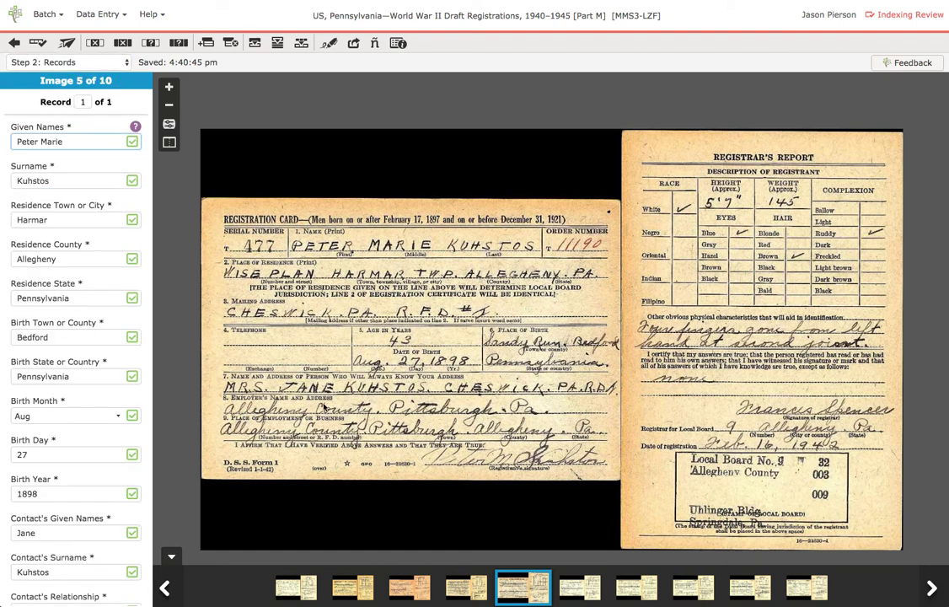
{"action": "left_click", "coordinate": [296, 591]}
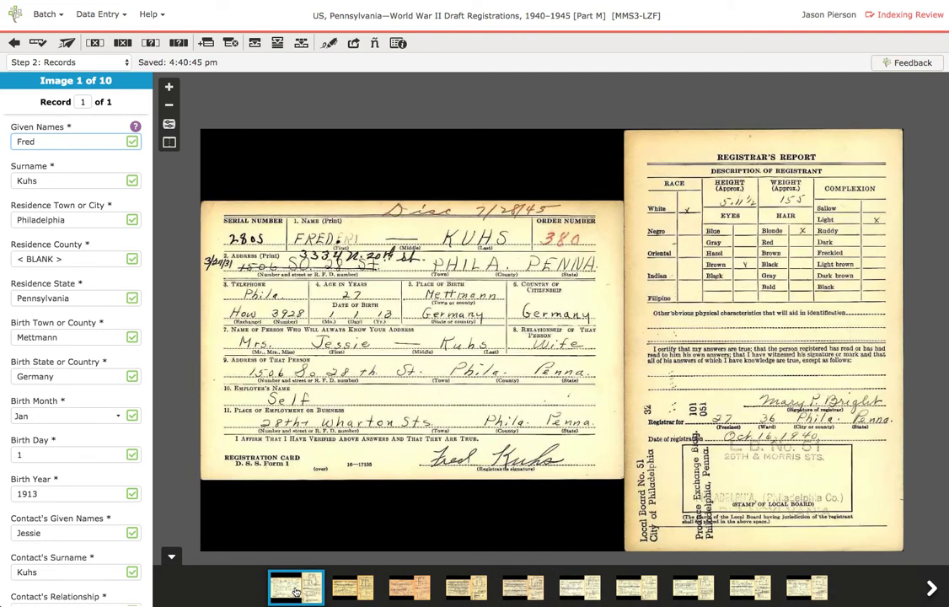
{"action": "left_click", "coordinate": [76, 62]}
{"action": "left_click", "coordinate": [64, 52]}
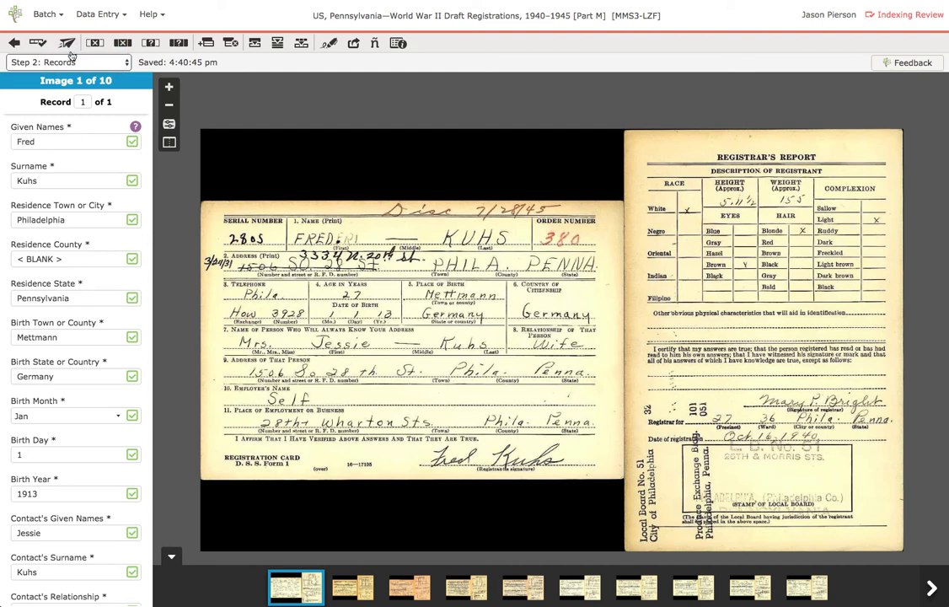
Step through images 2 to 10, leaving each answered Yes for indexing
{"action": "left_click", "coordinate": [108, 178]}
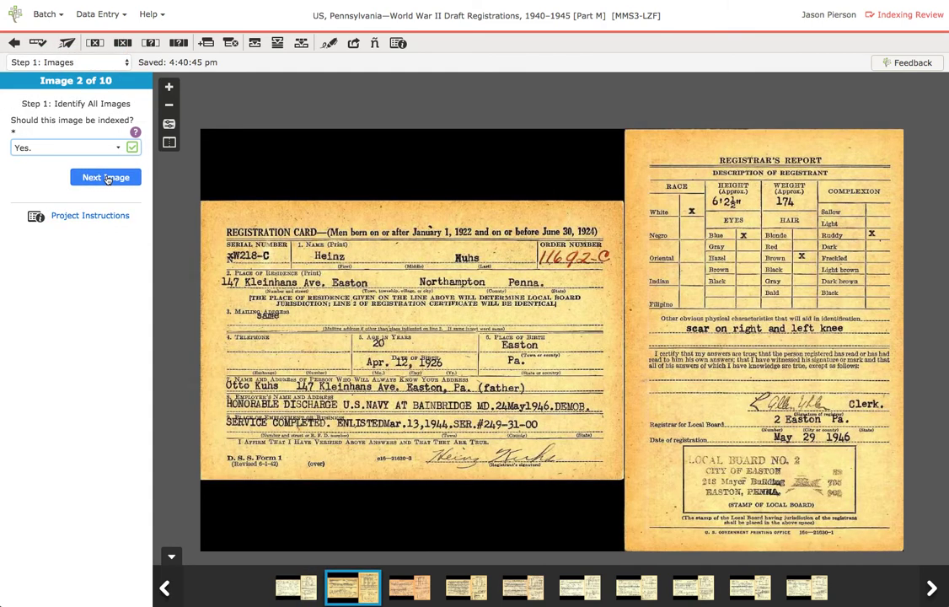
{"action": "left_click", "coordinate": [108, 177]}
{"action": "left_click", "coordinate": [108, 178]}
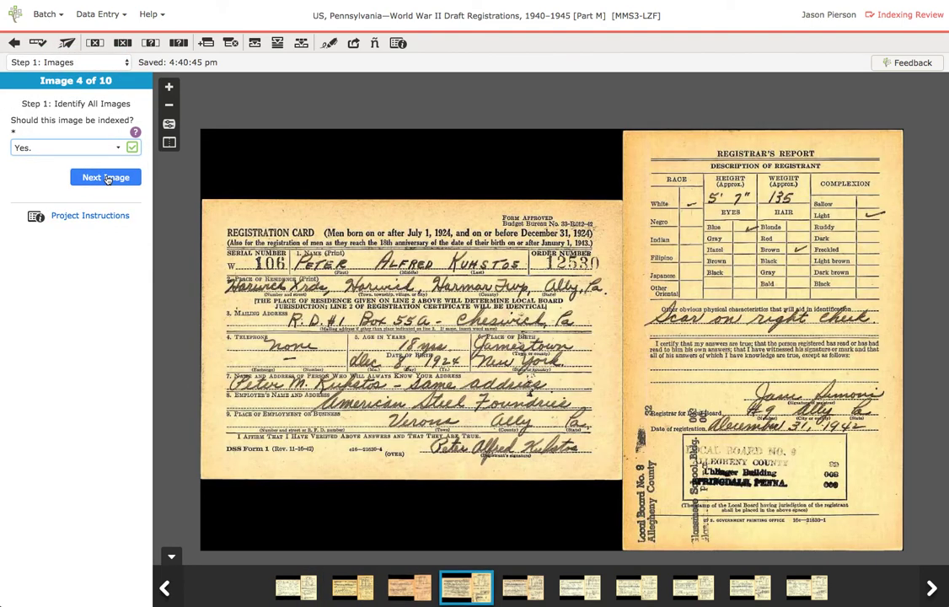
{"action": "left_click", "coordinate": [107, 179]}
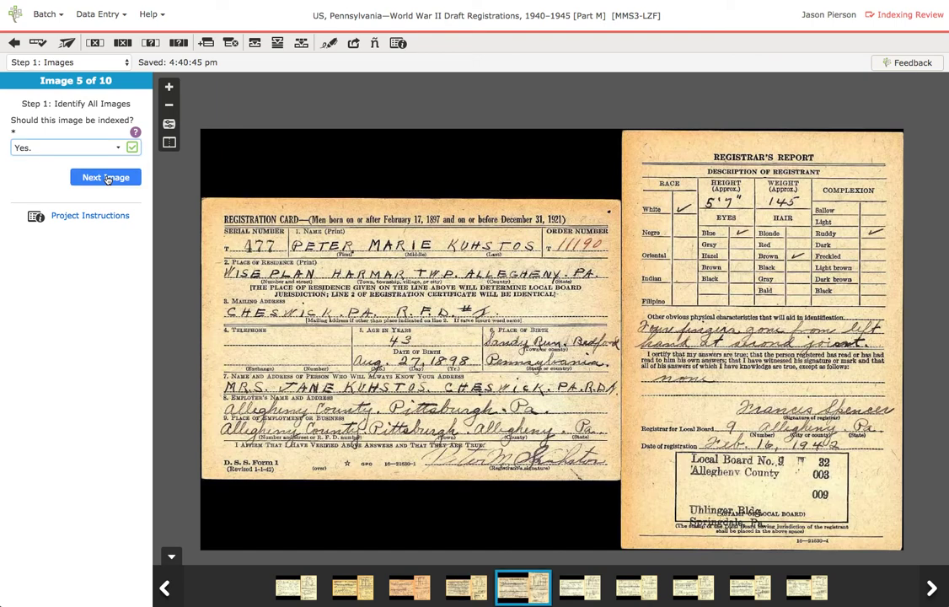
{"action": "left_click", "coordinate": [107, 179]}
{"action": "left_click", "coordinate": [107, 179]}
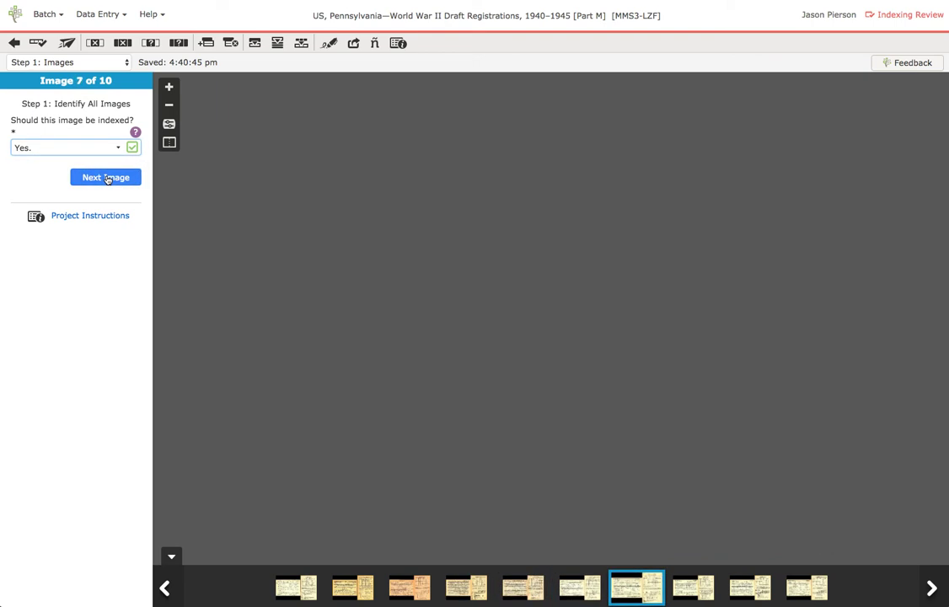
{"action": "left_click", "coordinate": [107, 179]}
{"action": "left_click", "coordinate": [107, 178]}
{"action": "left_click", "coordinate": [107, 179]}
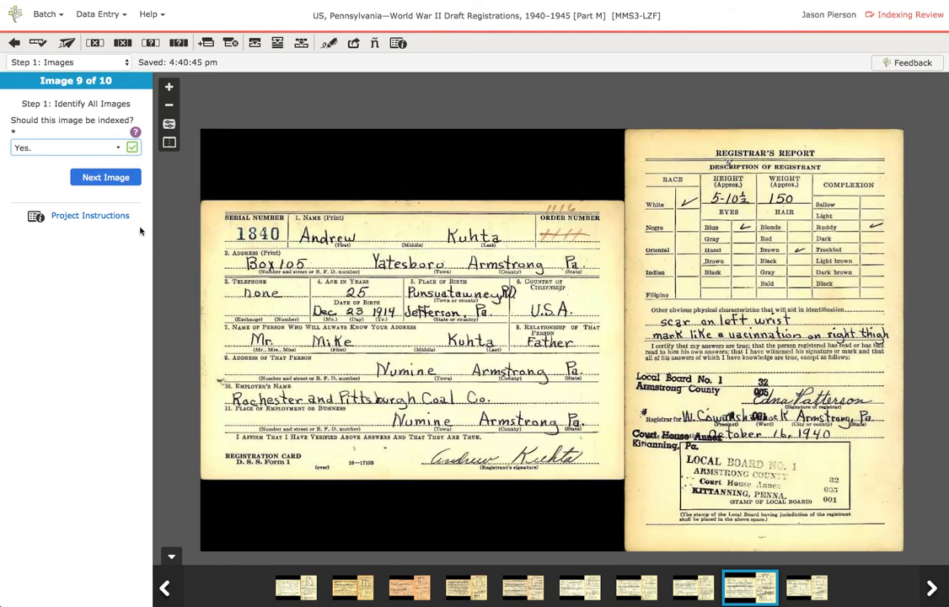
{"action": "left_click", "coordinate": [113, 178]}
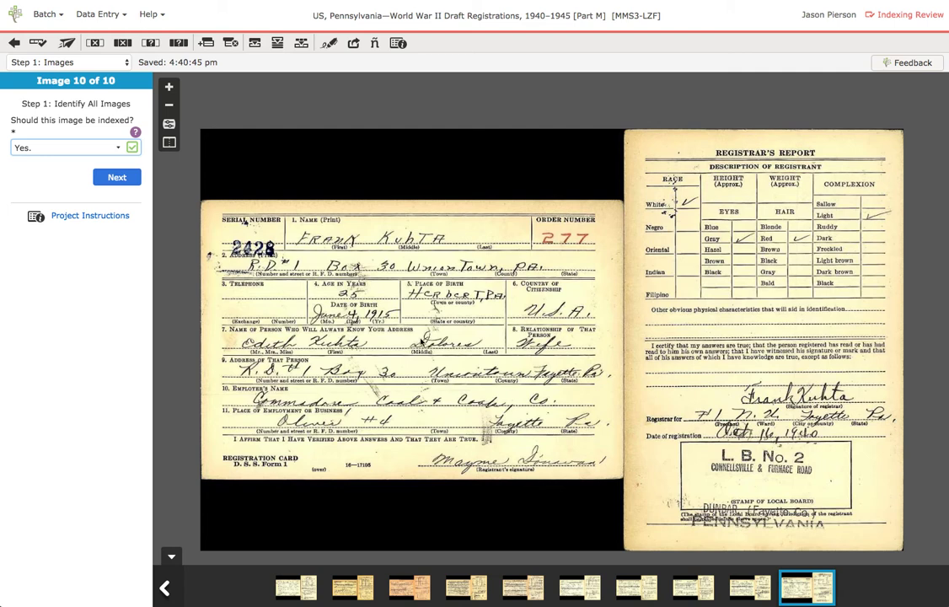
Finish Step 1 on image 10 and move to Step 2: Records, showing image 1's prefilled fields
{"action": "left_click", "coordinate": [118, 179]}
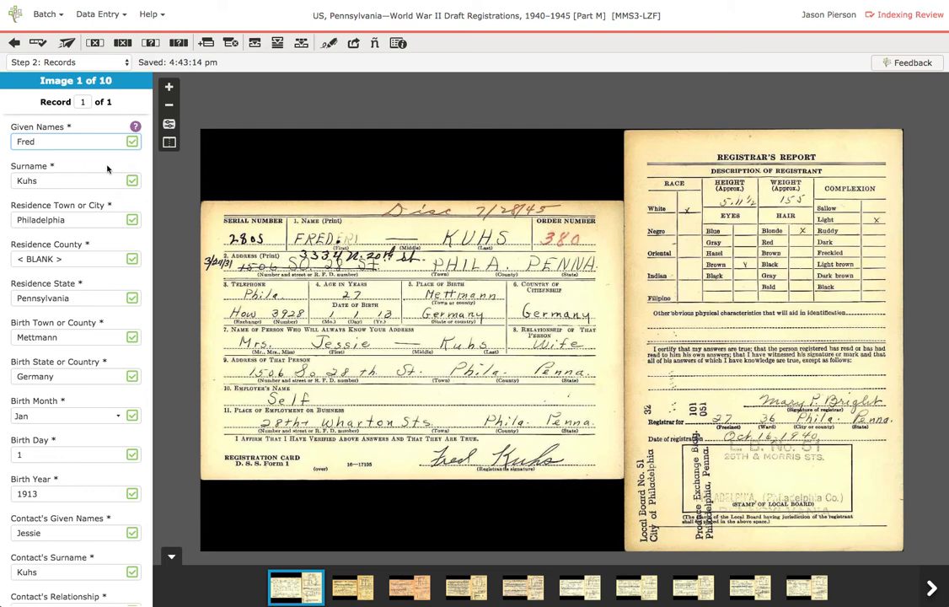
{"action": "left_click", "coordinate": [135, 127]}
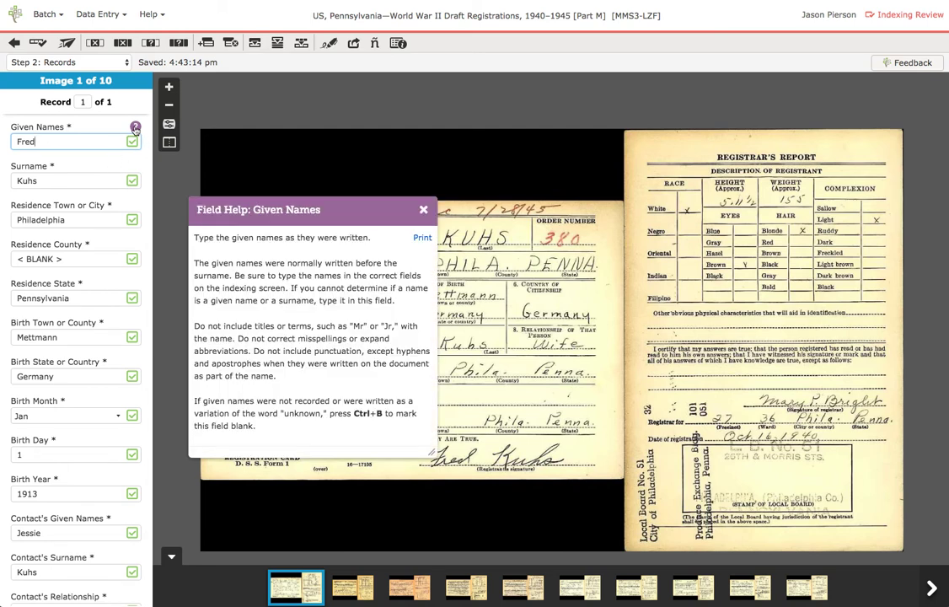
{"action": "left_click", "coordinate": [425, 210]}
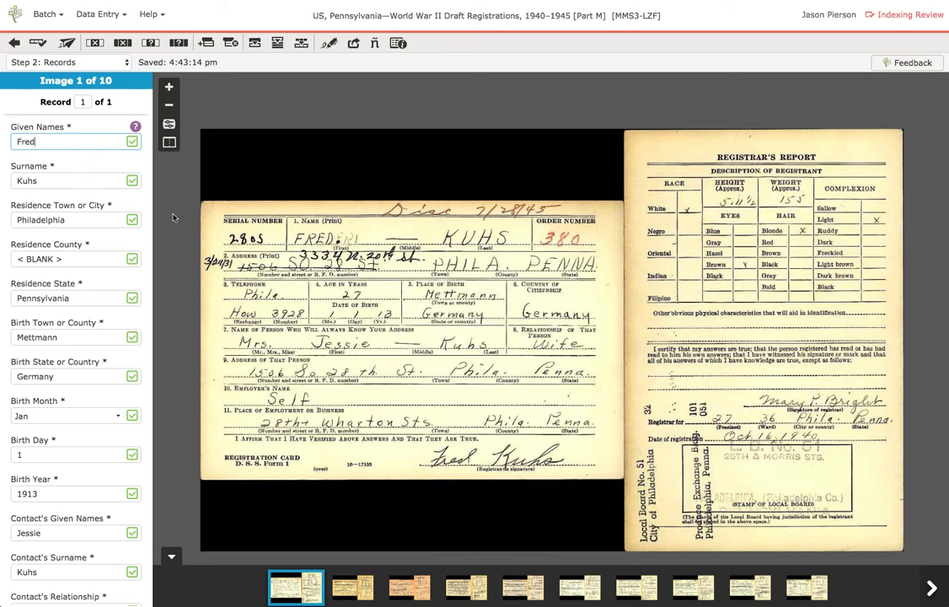
{"action": "left_click", "coordinate": [82, 220]}
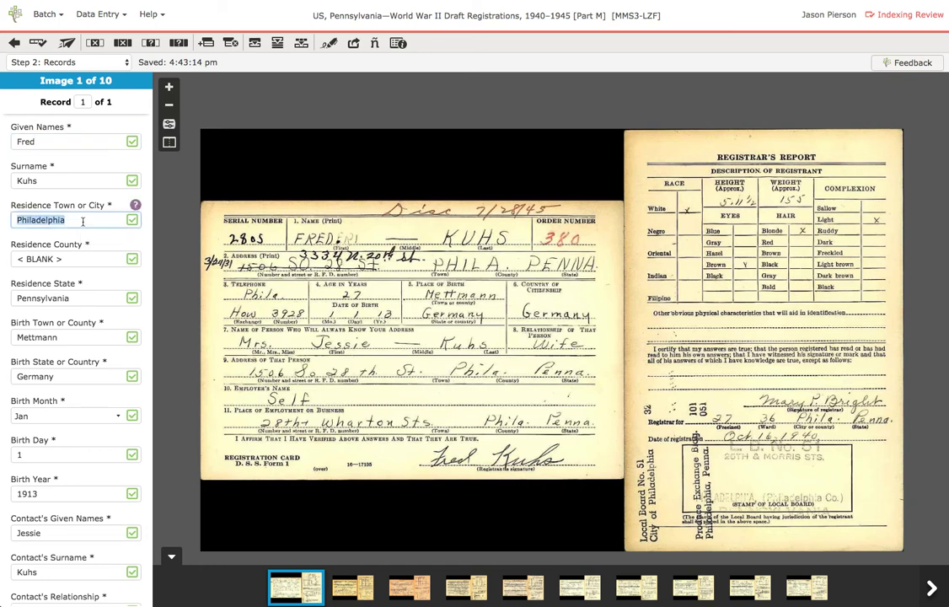
{"action": "key", "text": "Tab"}
{"action": "key", "text": "BackSpace"}
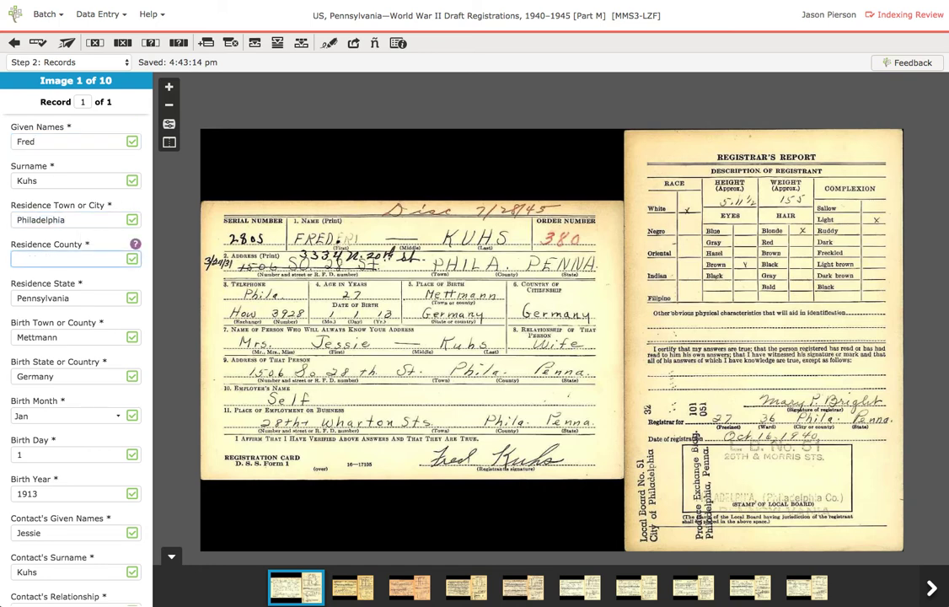
{"action": "key", "text": "Tab"}
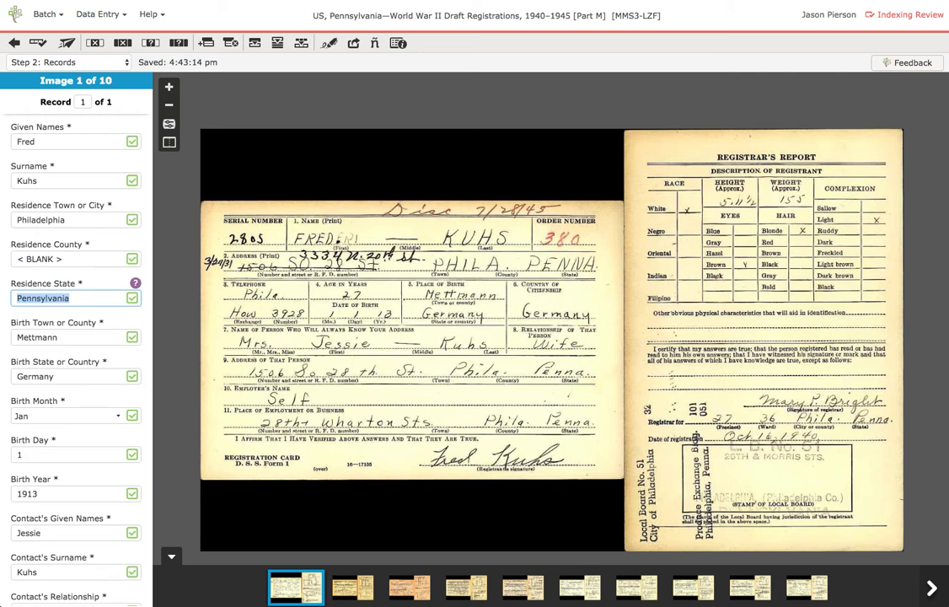
{"action": "key", "text": "shift+Tab"}
{"action": "key", "text": "BackSpace"}
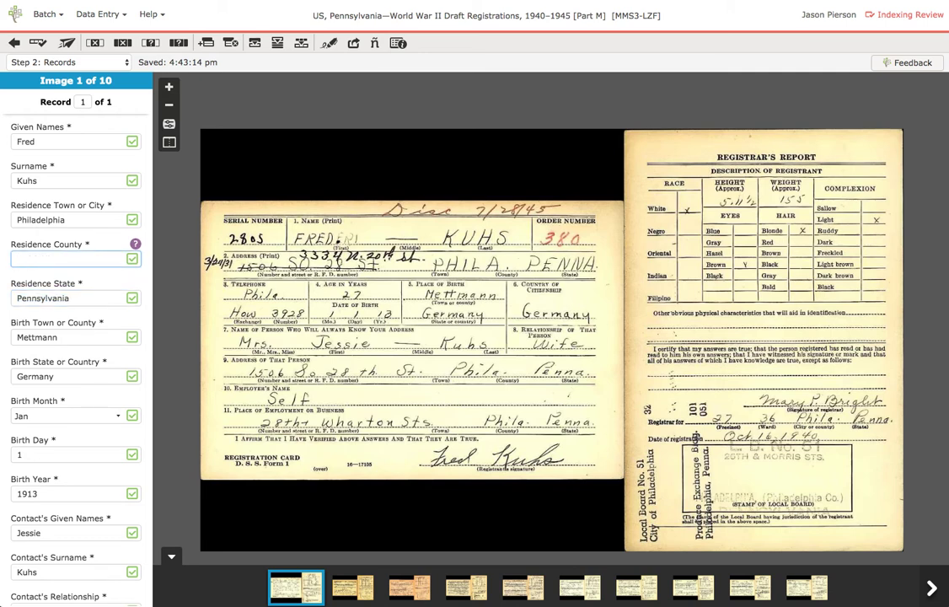
{"action": "key", "text": "Tab"}
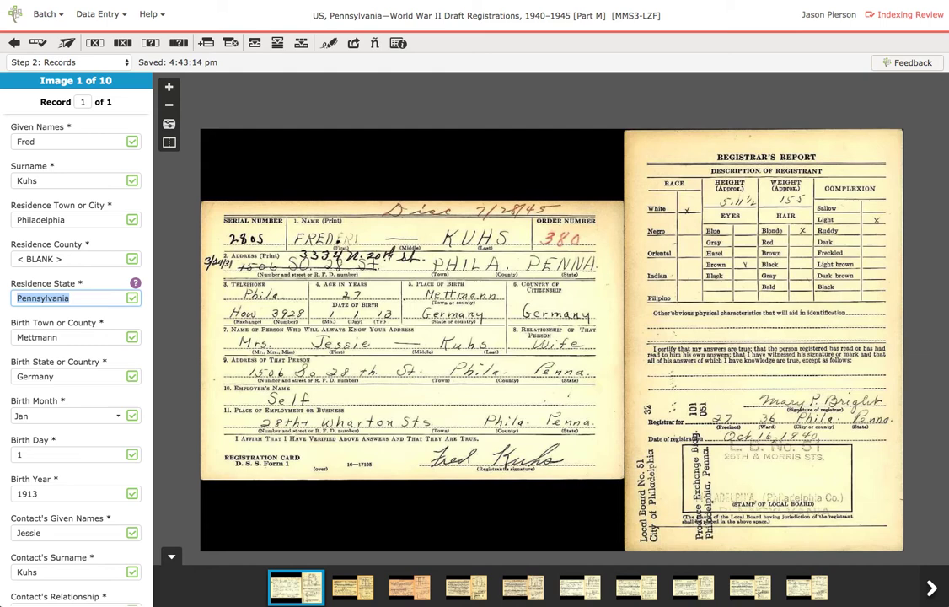
{"action": "key", "text": "Tab"}
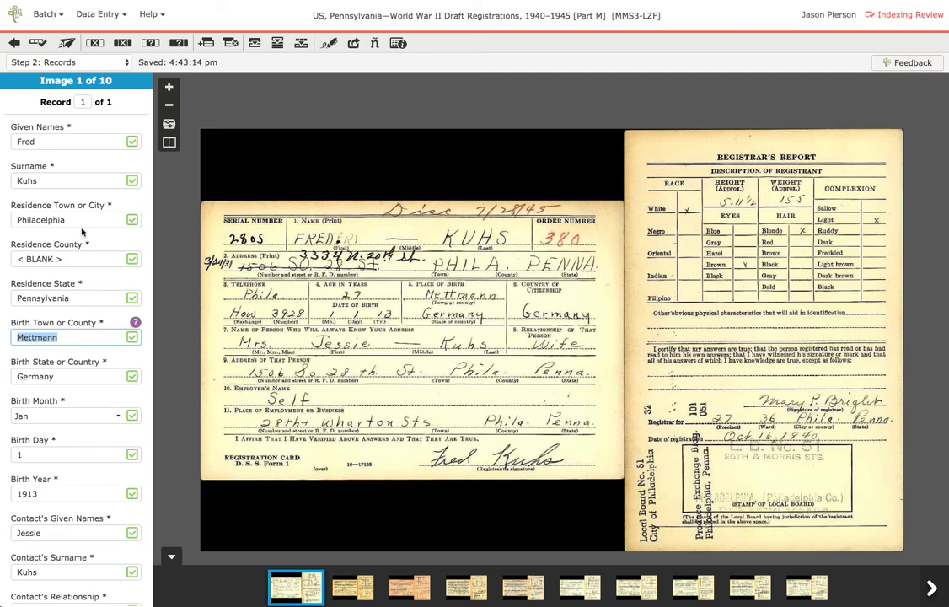
{"action": "left_click", "coordinate": [72, 298]}
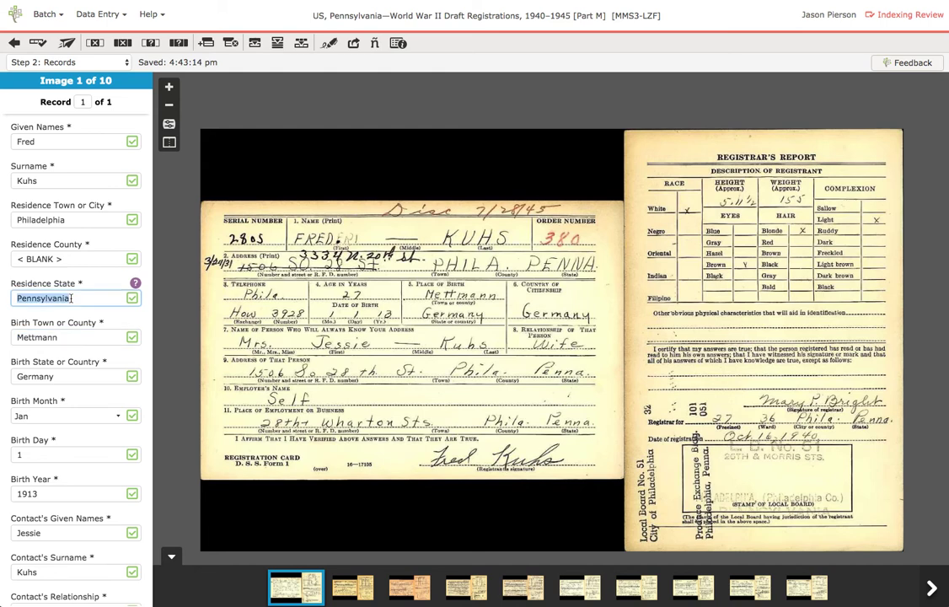
{"action": "type", "text": "Penn"}
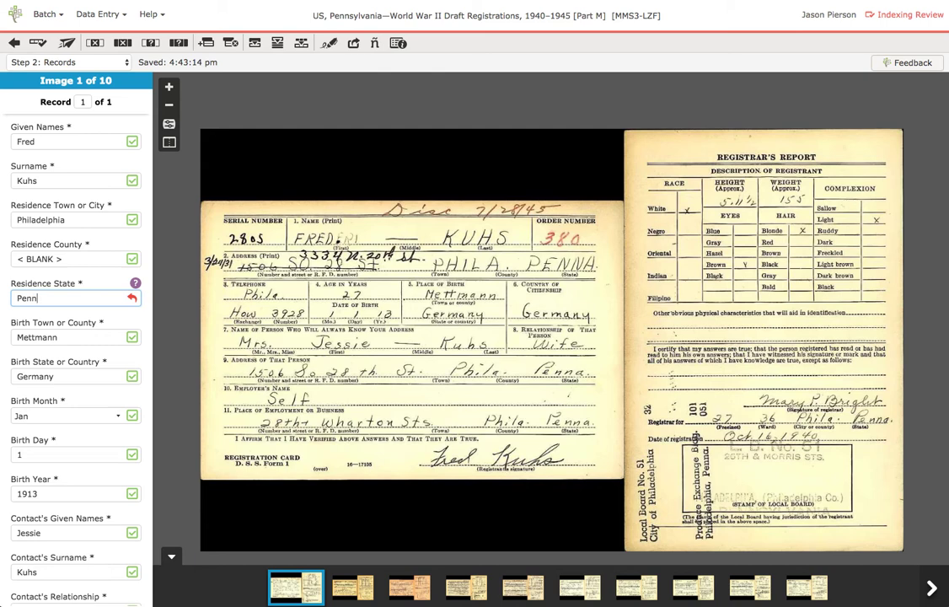
{"action": "key", "text": "Tab"}
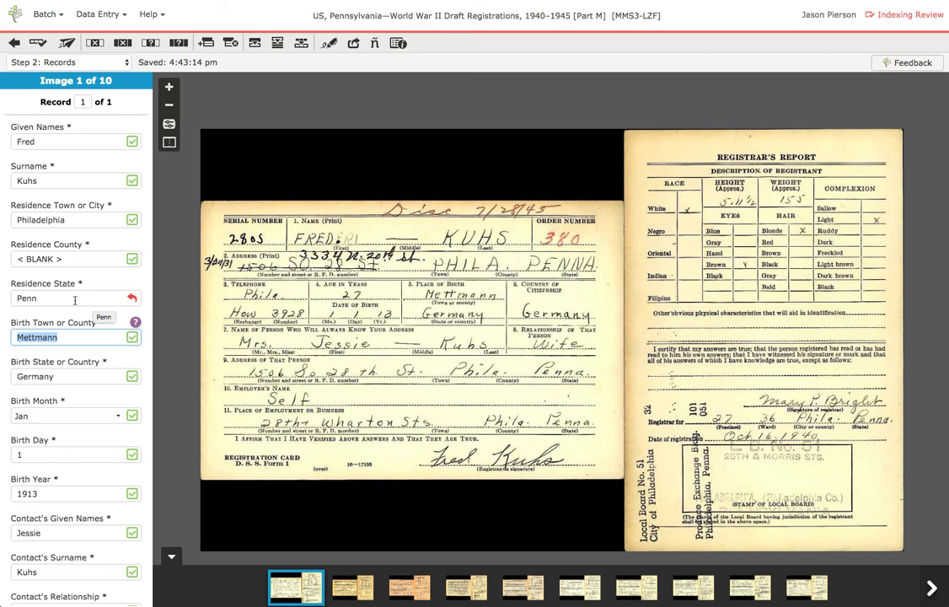
{"action": "left_click", "coordinate": [134, 299]}
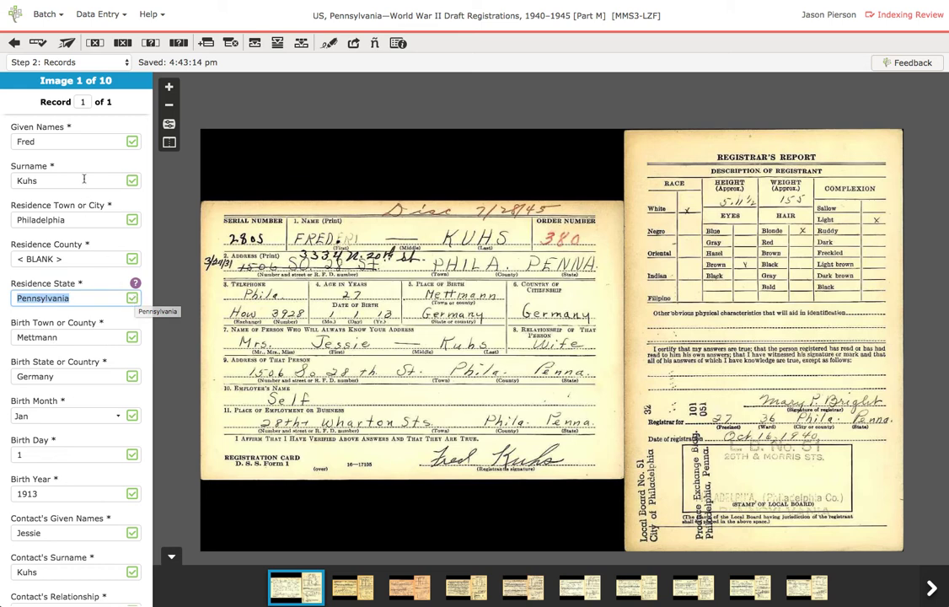
Enable 'Show Revert to Original Text dialog' in Batch Settings and apply it
{"action": "left_click", "coordinate": [44, 15]}
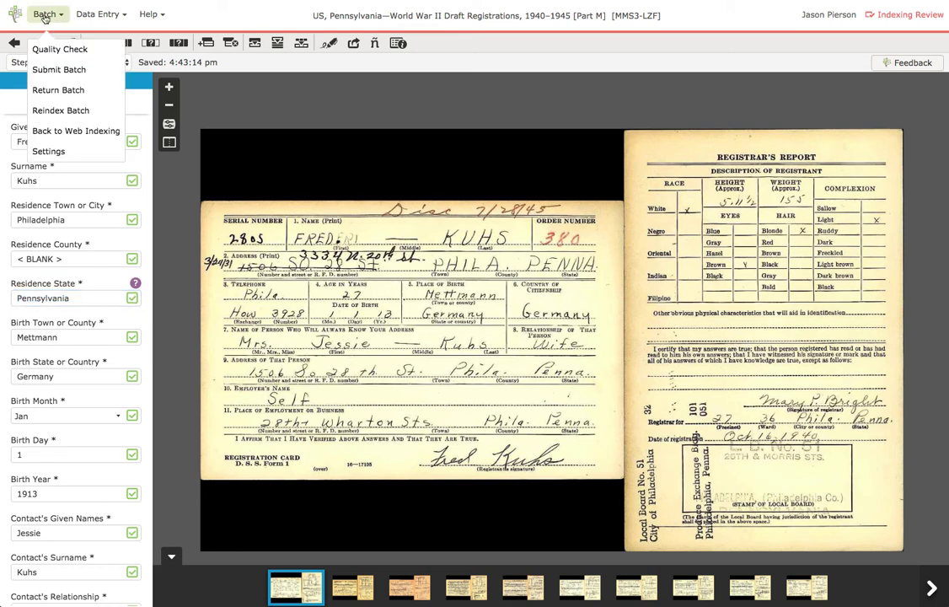
{"action": "left_click", "coordinate": [64, 150]}
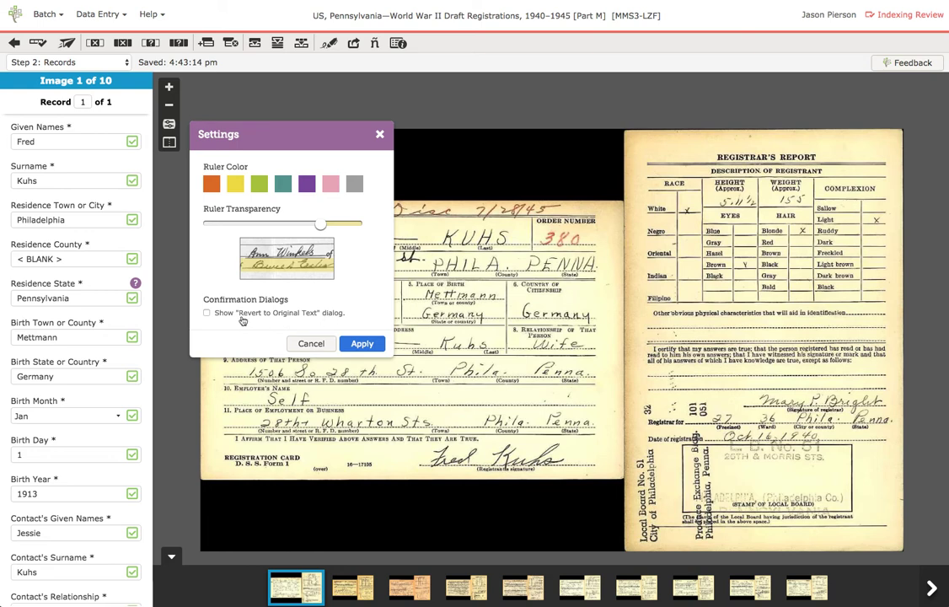
{"action": "left_click", "coordinate": [207, 313]}
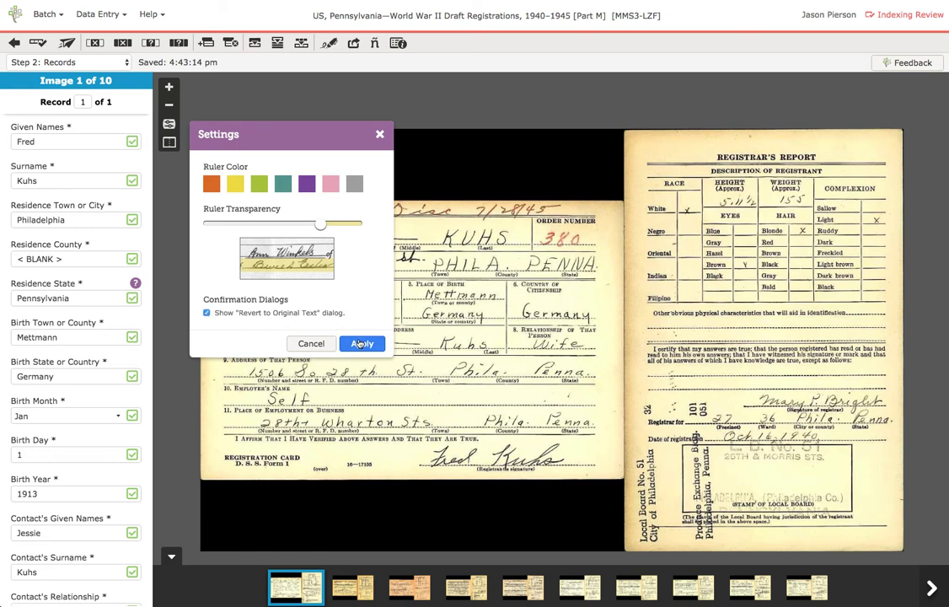
{"action": "key", "text": "Return"}
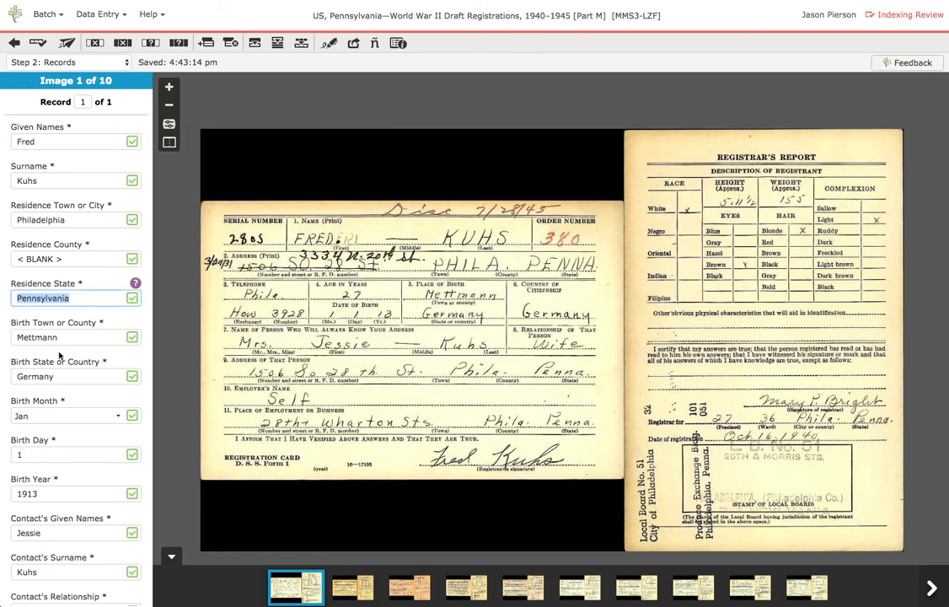
Revert Residence State from 'penn' back to Pennsylvania and suppress future revert confirmations
{"action": "type", "text": "penn"}
{"action": "key", "text": "Tab"}
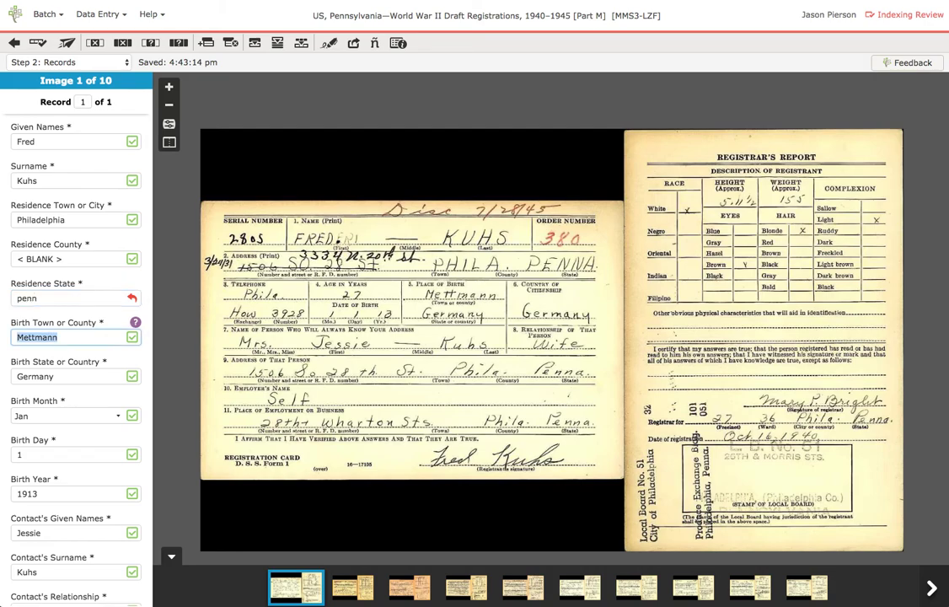
{"action": "left_click", "coordinate": [132, 298]}
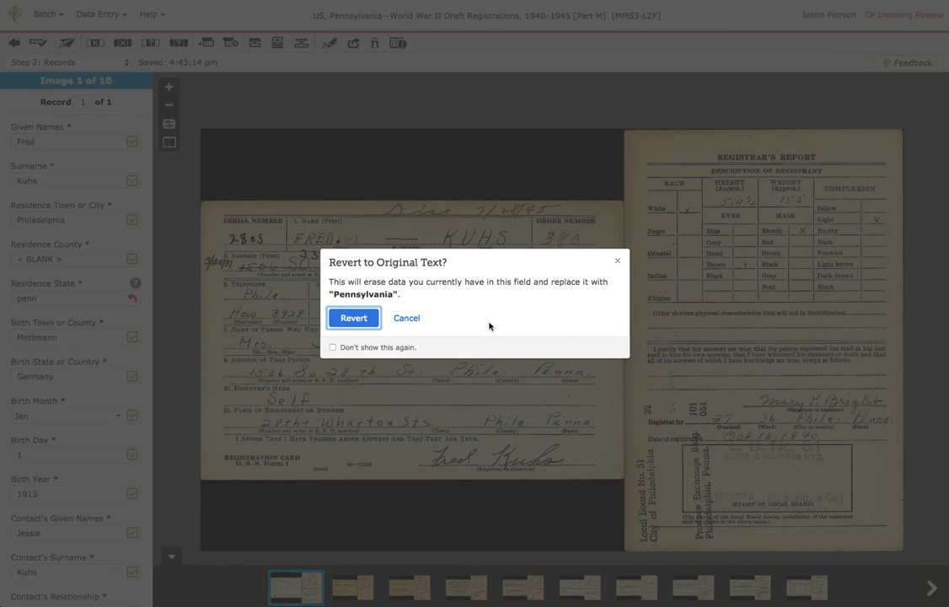
{"action": "left_click", "coordinate": [333, 348]}
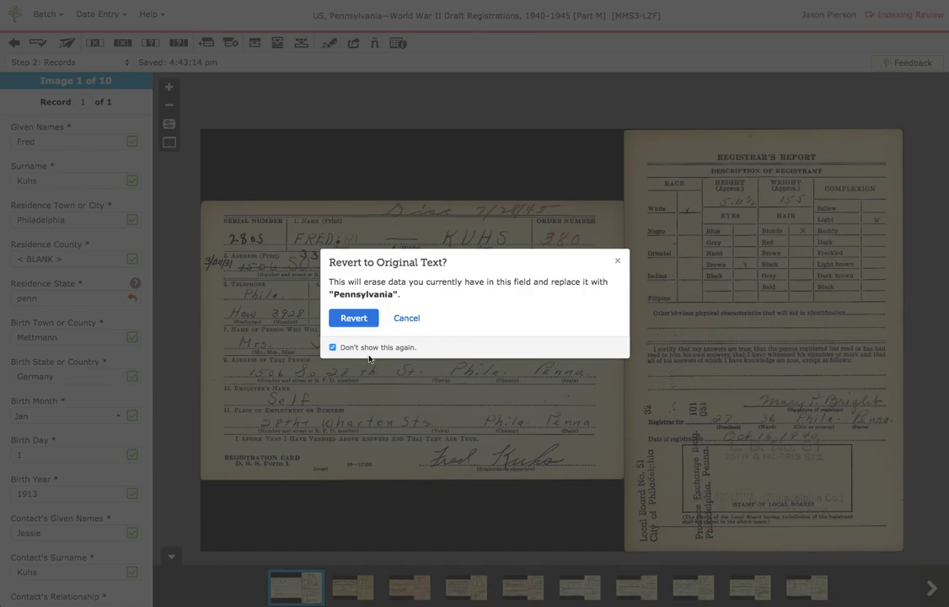
{"action": "left_click", "coordinate": [354, 318]}
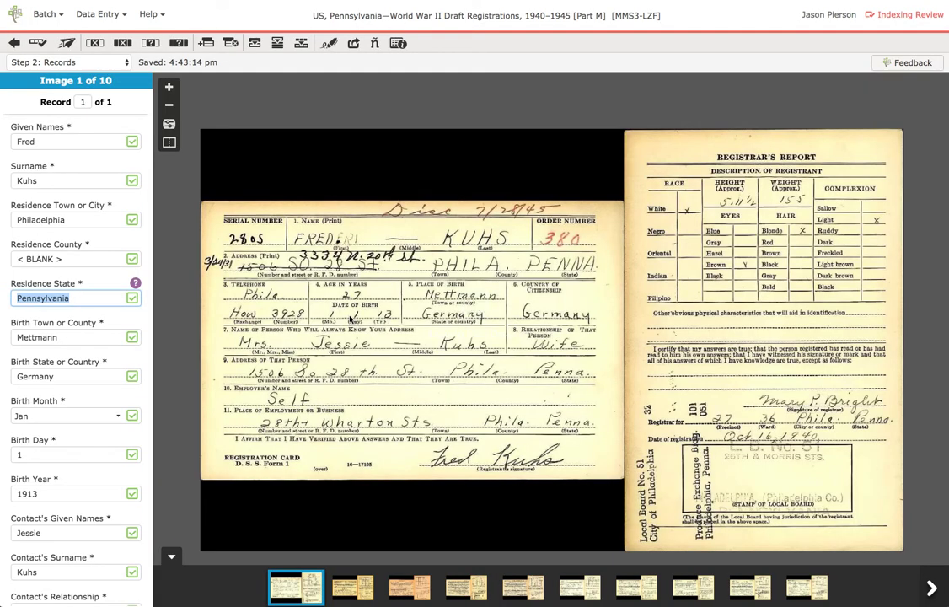
Edit image 1's record: Residence State 'Penn', Birth Month Feb, Birth Day 23
{"action": "type", "text": "Penn"}
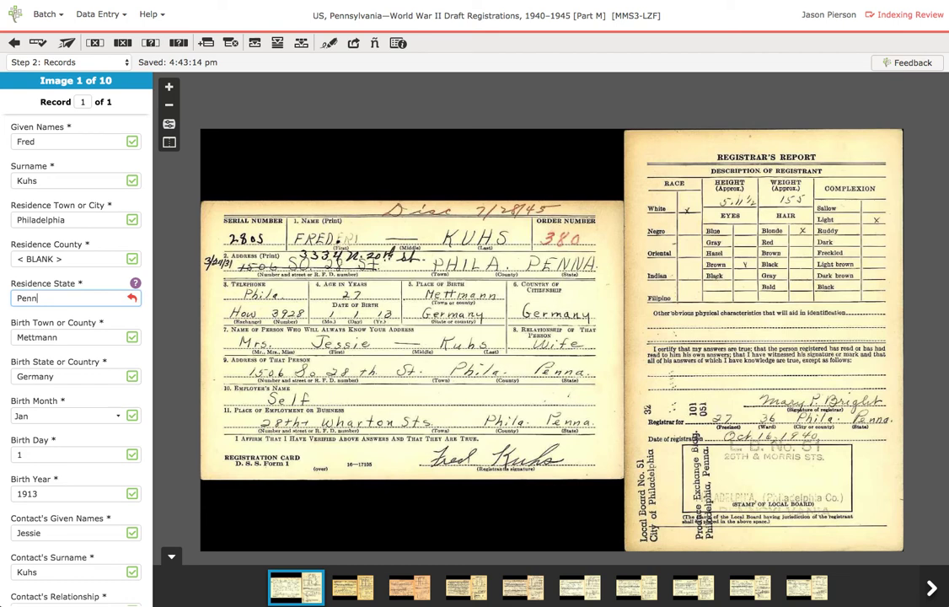
{"action": "key", "text": "Tab"}
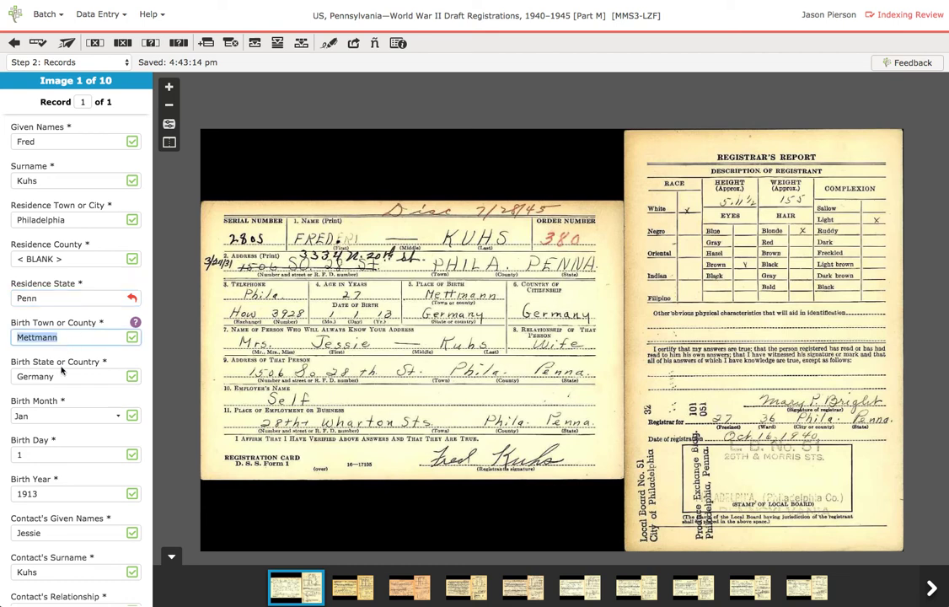
{"action": "key", "text": "Tab"}
{"action": "key", "text": "Tab"}
{"action": "key", "text": "Down"}
{"action": "key", "text": "Tab"}
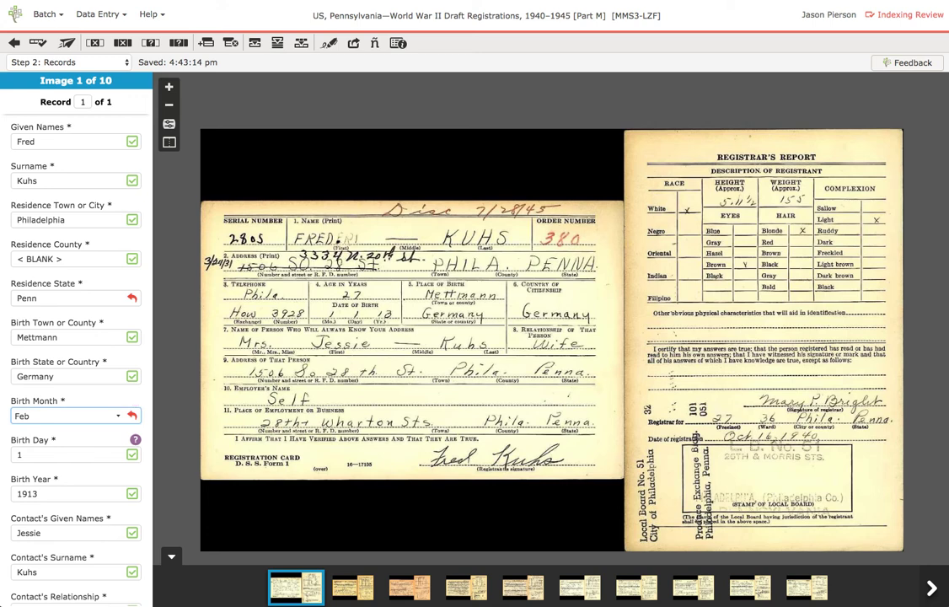
{"action": "type", "text": "23"}
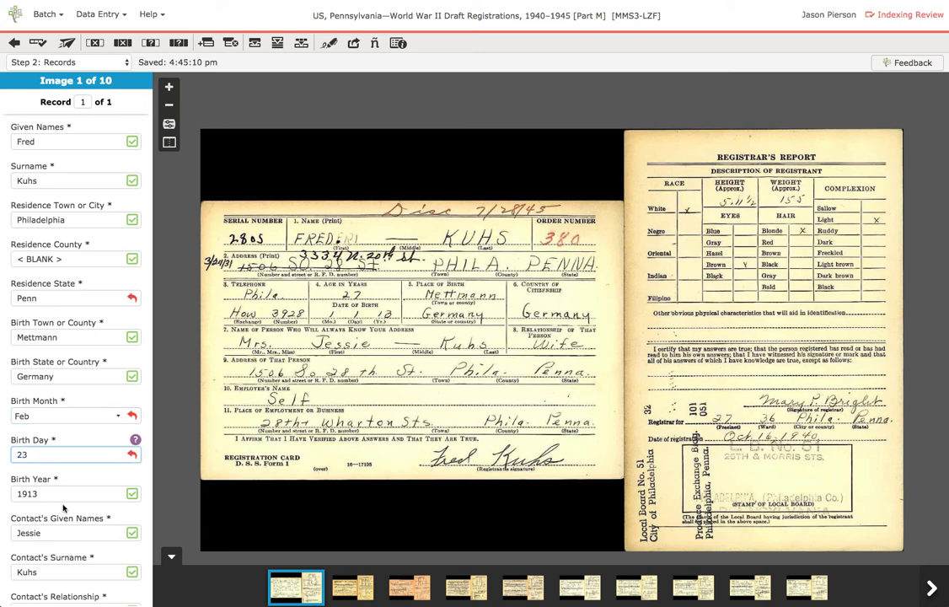
{"action": "key", "text": "Tab"}
{"action": "scroll", "coordinate": [35, 469], "scroll_direction": "down", "scroll_amount": 5}
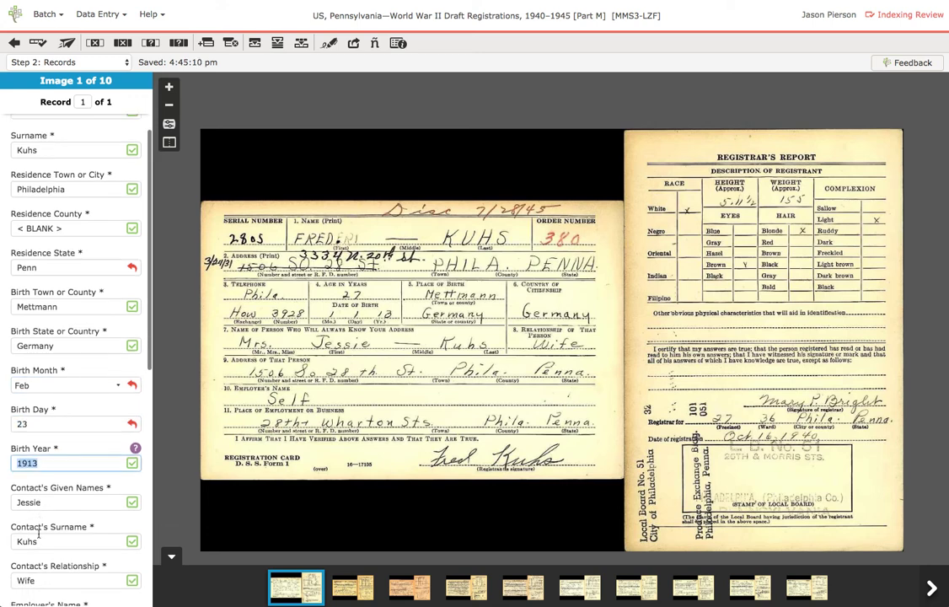
{"action": "scroll", "coordinate": [38, 533], "scroll_direction": "down", "scroll_amount": 3}
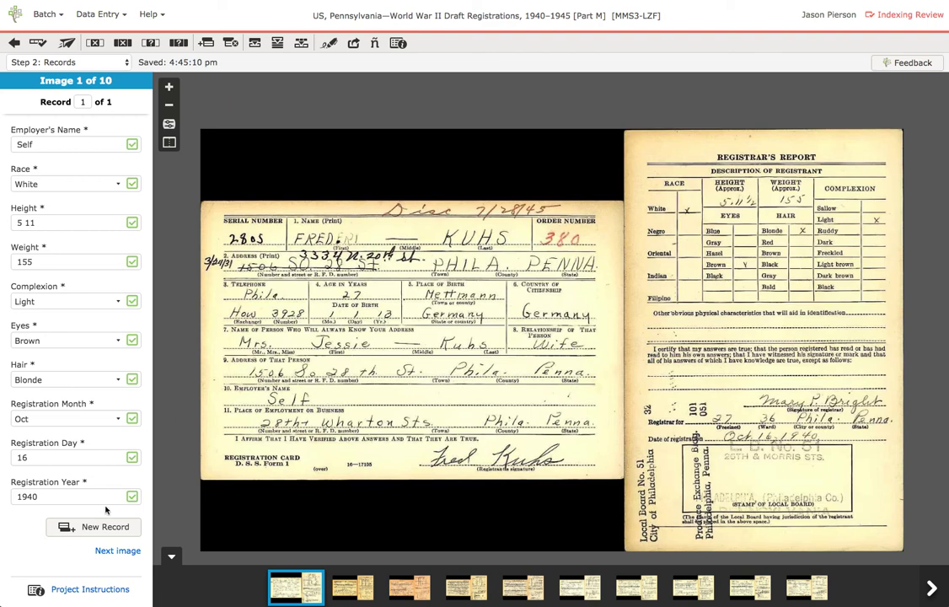
Load image 2 and review its Easton, Northampton County record born 12 Apr 1926
{"action": "left_click", "coordinate": [104, 558]}
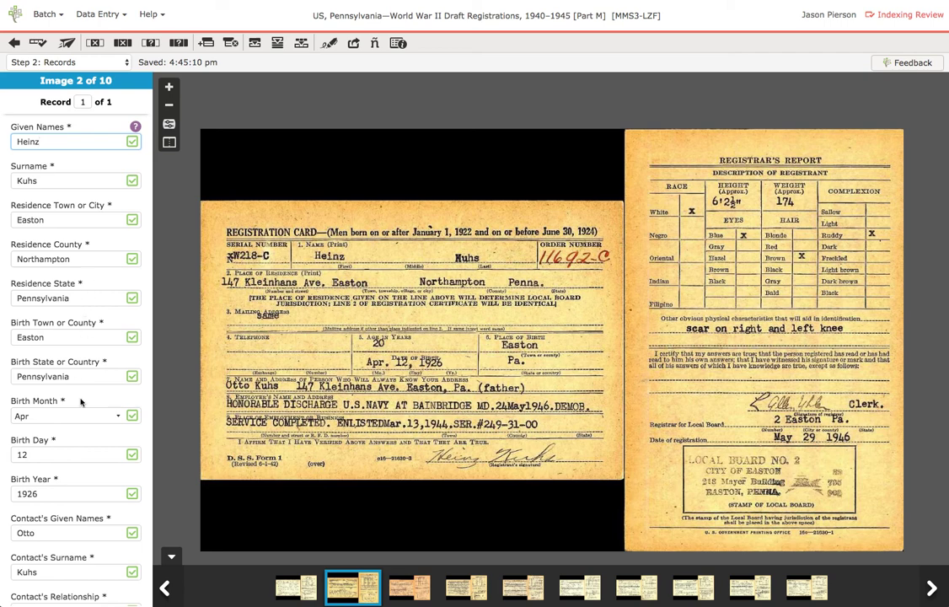
{"action": "scroll", "coordinate": [81, 399], "scroll_direction": "down", "scroll_amount": 5}
{"action": "scroll", "coordinate": [81, 402], "scroll_direction": "down", "scroll_amount": 4}
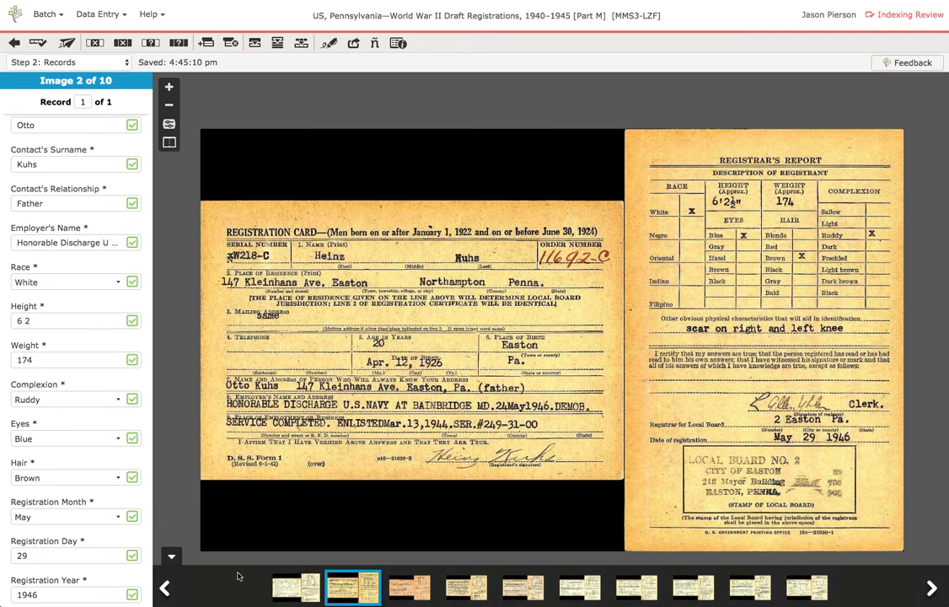
{"action": "scroll", "coordinate": [95, 501], "scroll_direction": "down", "scroll_amount": 3}
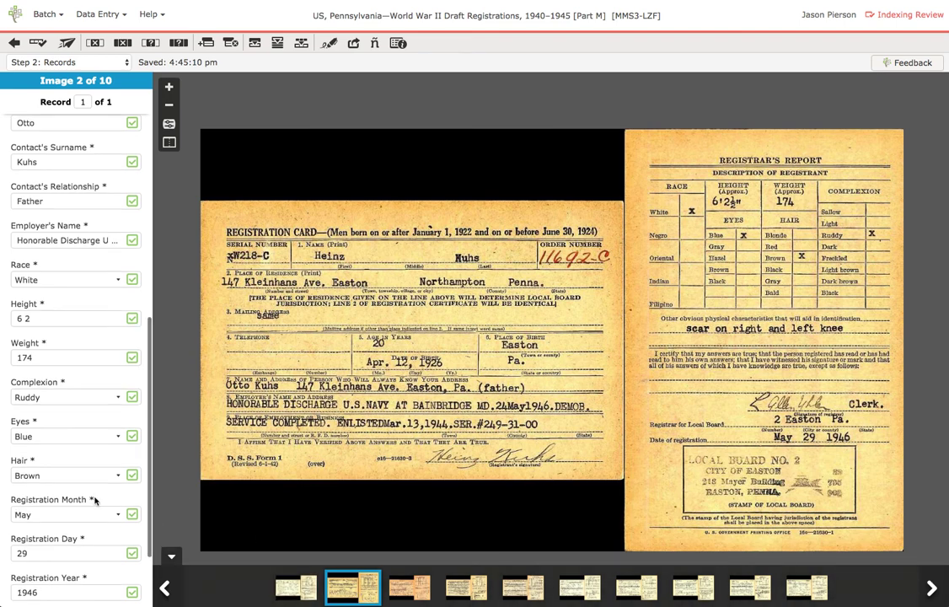
Load image 3 and check its Given Names through Birth Day fields, leaving them unchanged
{"action": "left_click", "coordinate": [117, 551]}
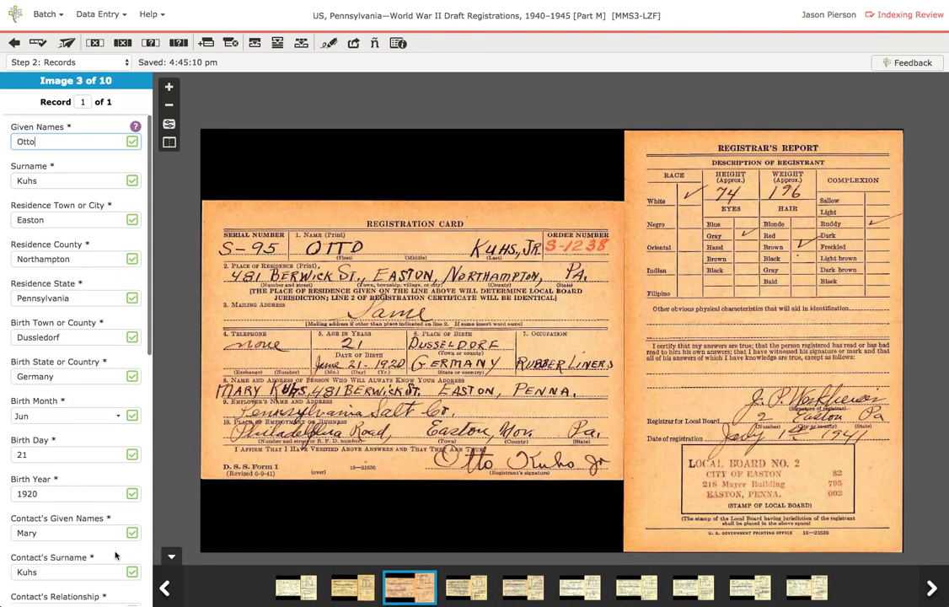
{"action": "key", "text": "Tab"}
{"action": "key", "text": "Tab"}
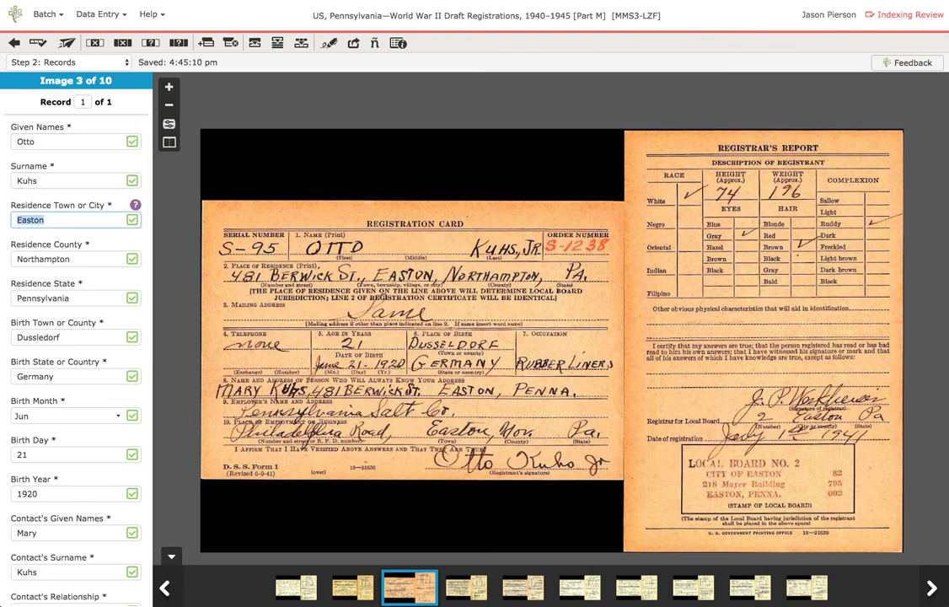
{"action": "key", "text": "Tab"}
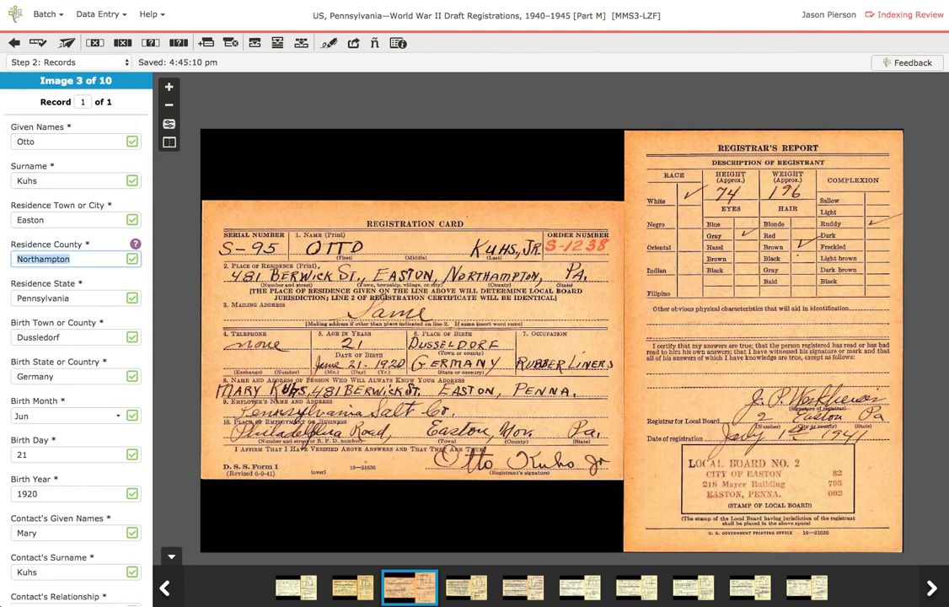
{"action": "key", "text": "Tab"}
{"action": "key", "text": "Tab"}
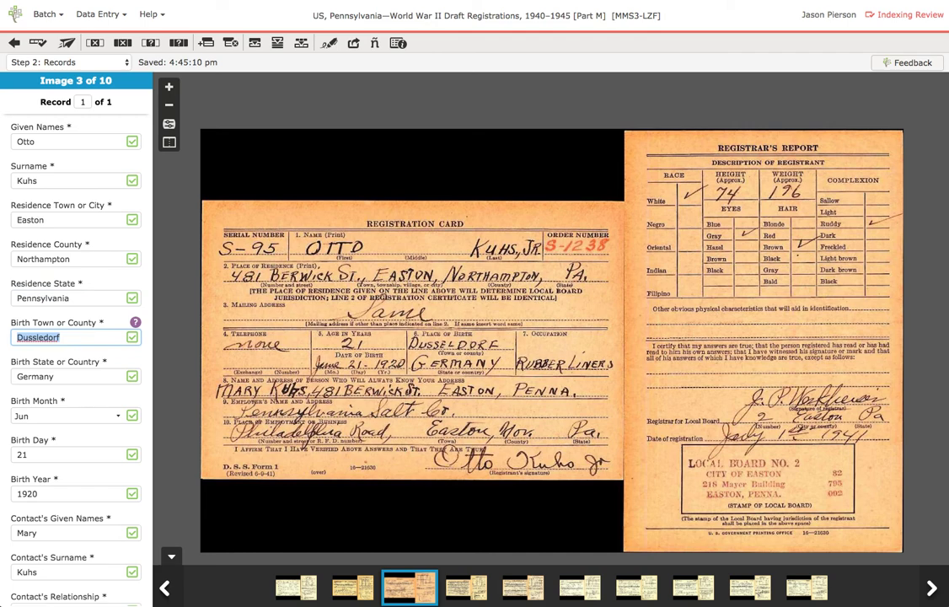
{"action": "key", "text": "Tab"}
{"action": "key", "text": "Tab"}
{"action": "key", "text": "Tab"}
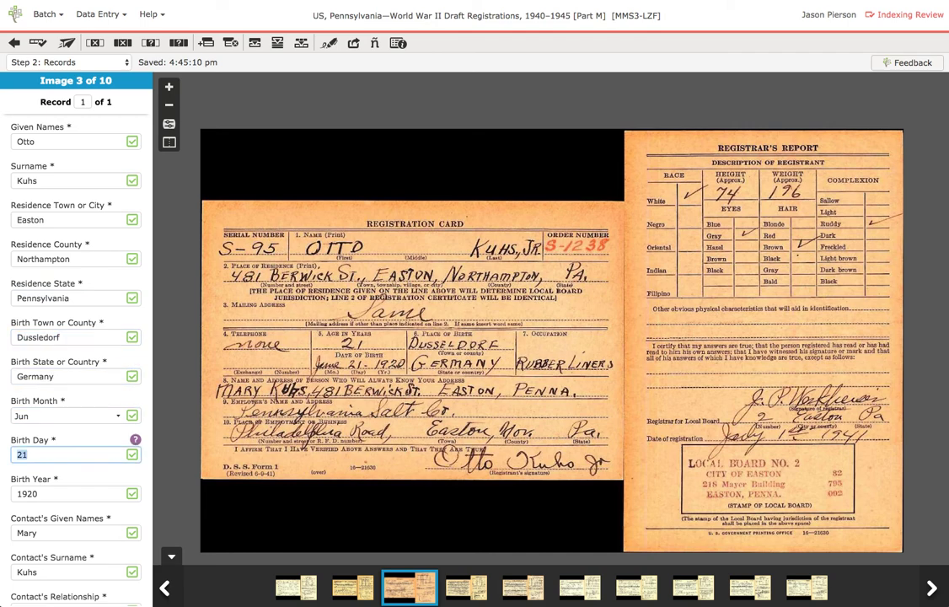